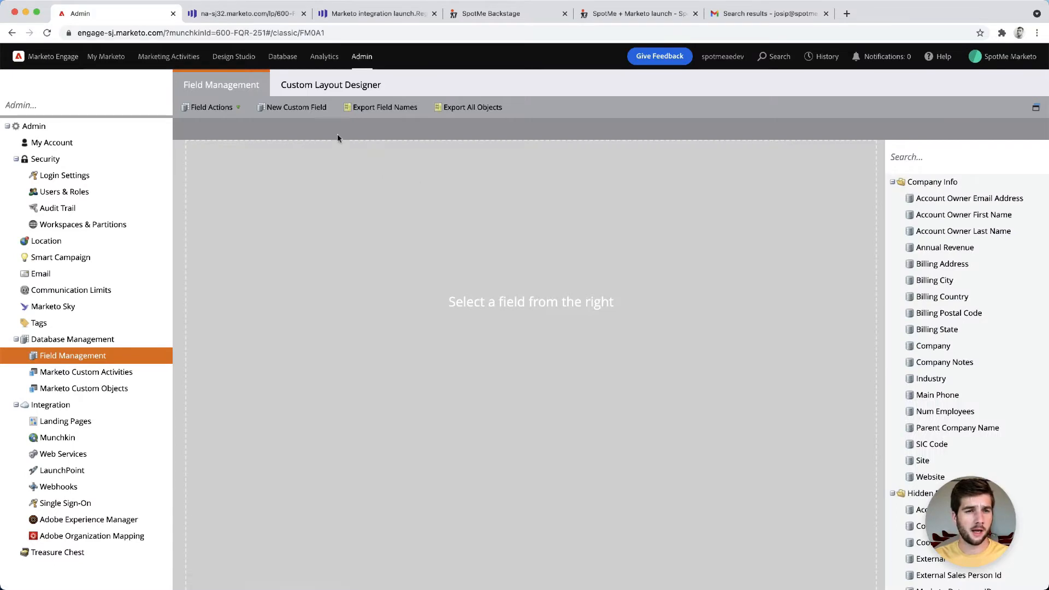
# Start a new custom field on the Person object with type String
pyautogui.click(306, 109)
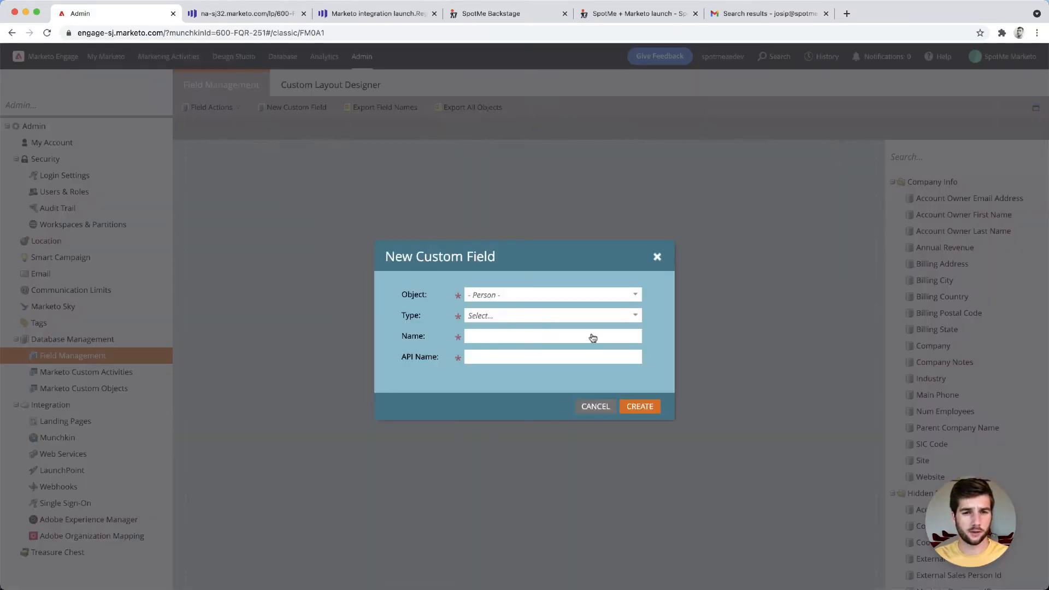
pyautogui.click(634, 295)
pyautogui.click(533, 309)
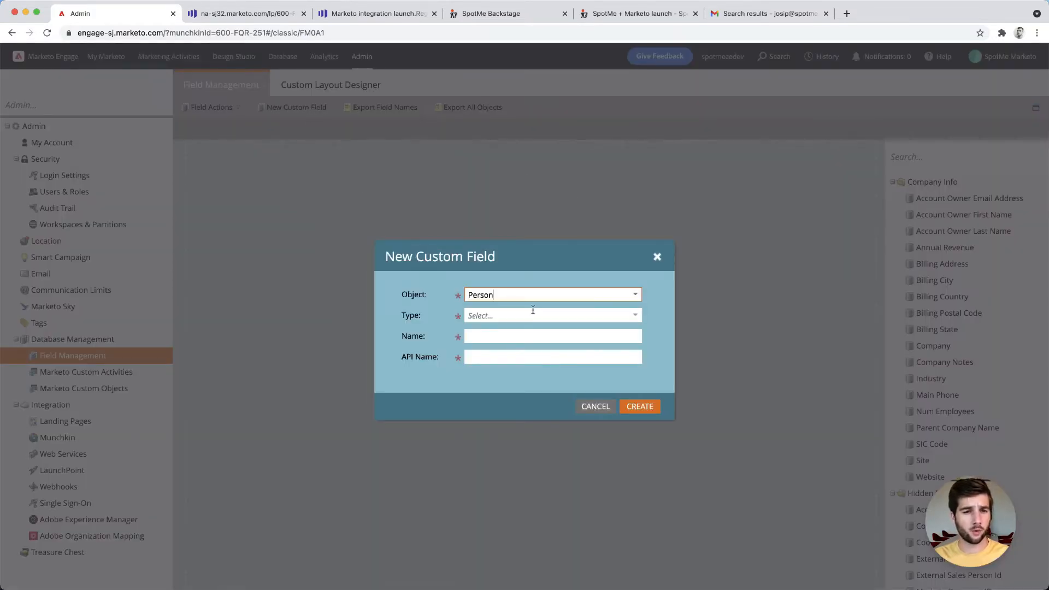
pyautogui.click(635, 315)
pyautogui.scroll(-1, 524, 464)
pyautogui.click(481, 449)
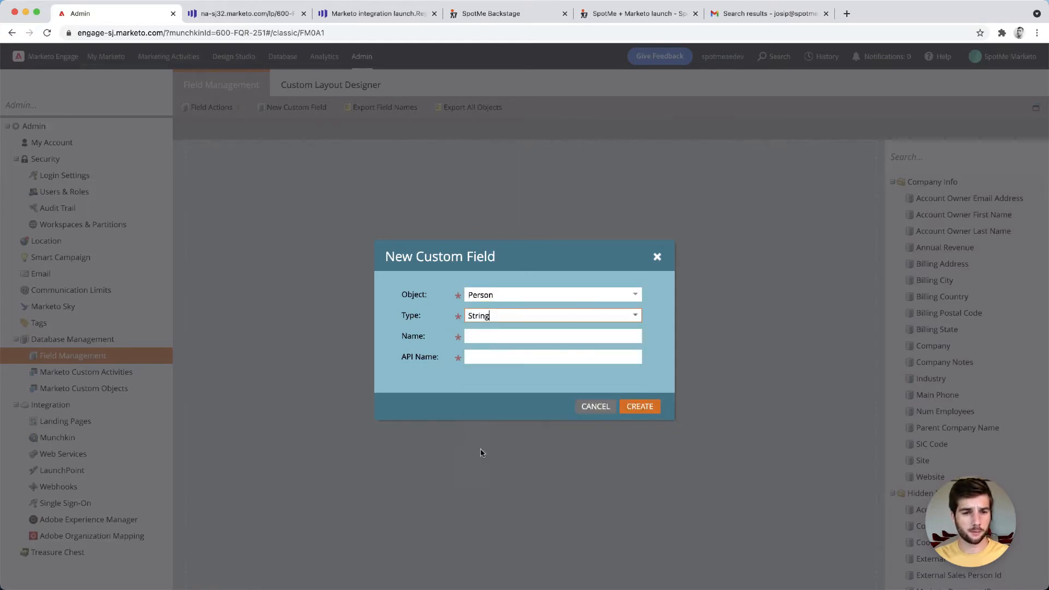
# Name the new field "SpotMe Magic URL"
pyautogui.click(493, 333)
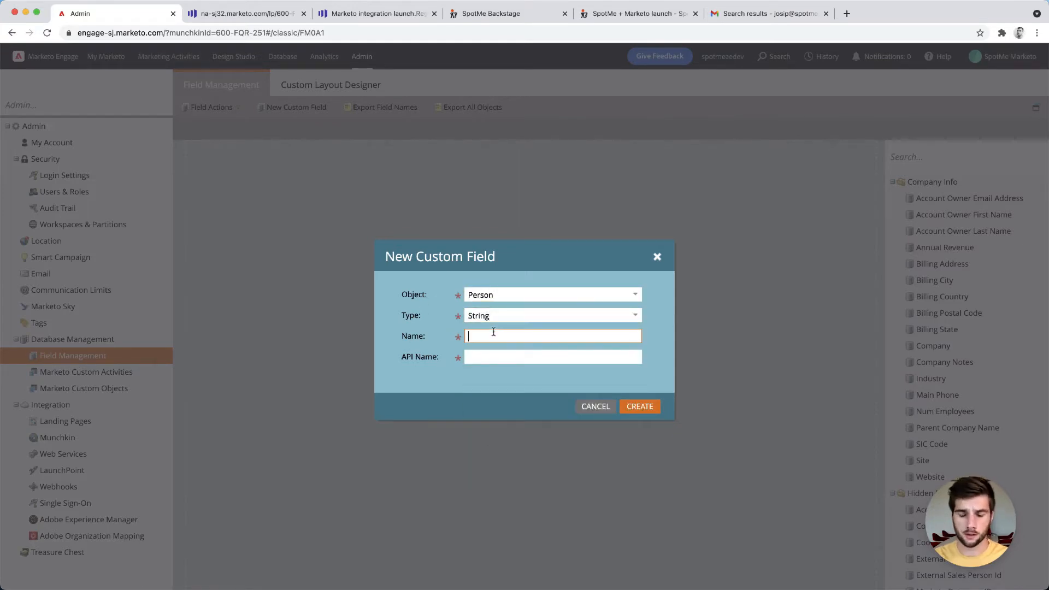
pyautogui.write('SpotMe ')
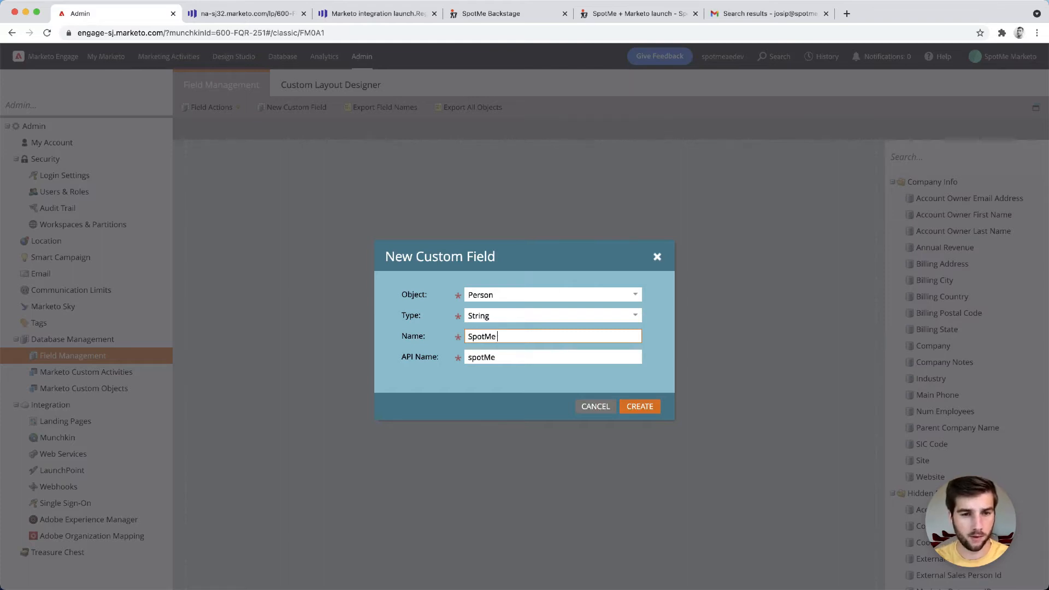
pyautogui.write('Magic URL')
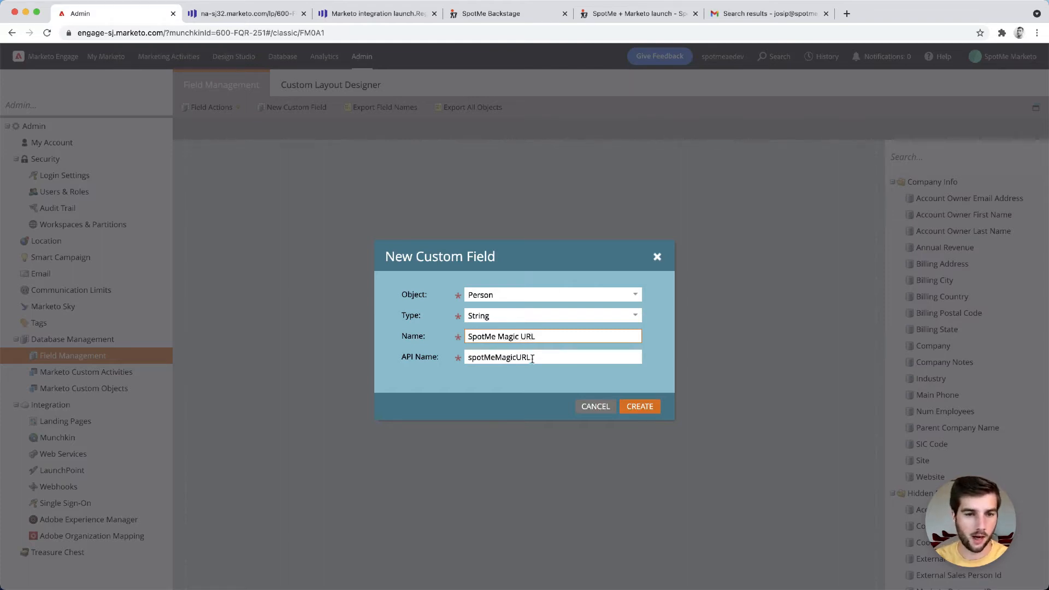
# Set the API name to spotme_magic_url and create the custom field
pyautogui.doubleClick(533, 357)
pyautogui.write('spotme')
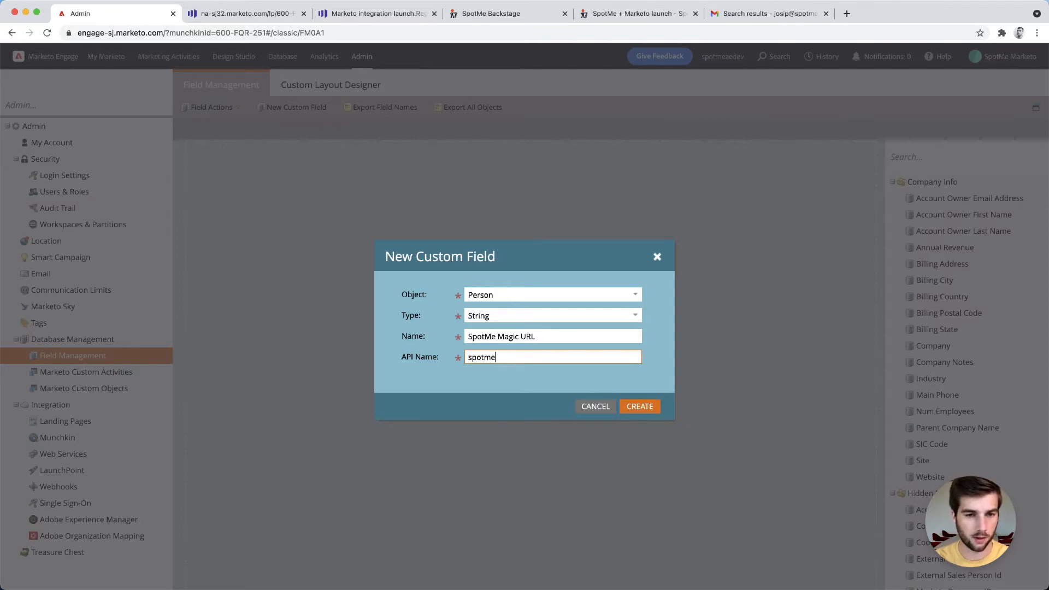
pyautogui.write('_magic_url')
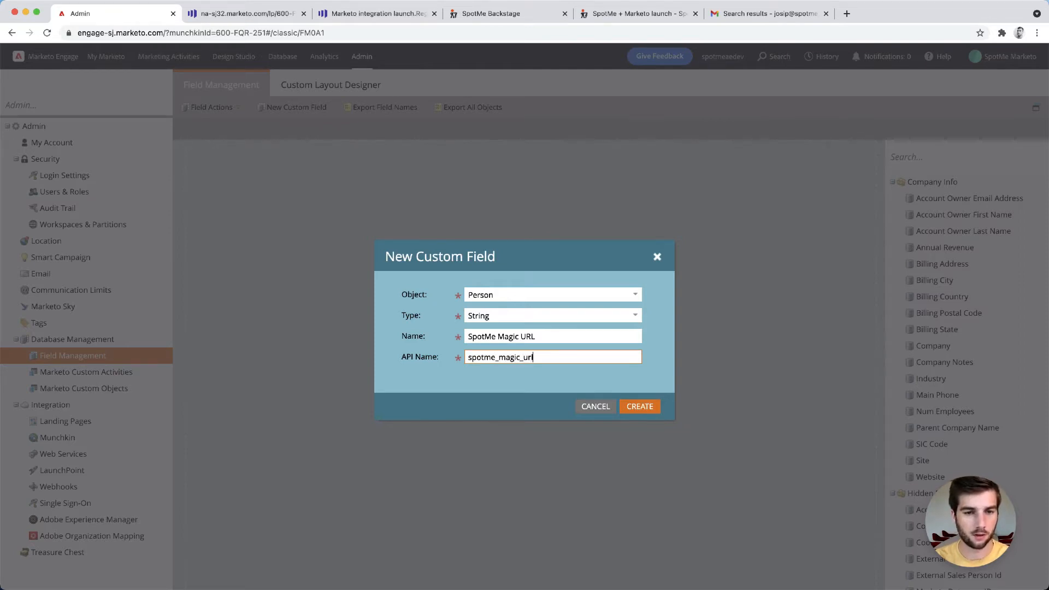
pyautogui.click(594, 334)
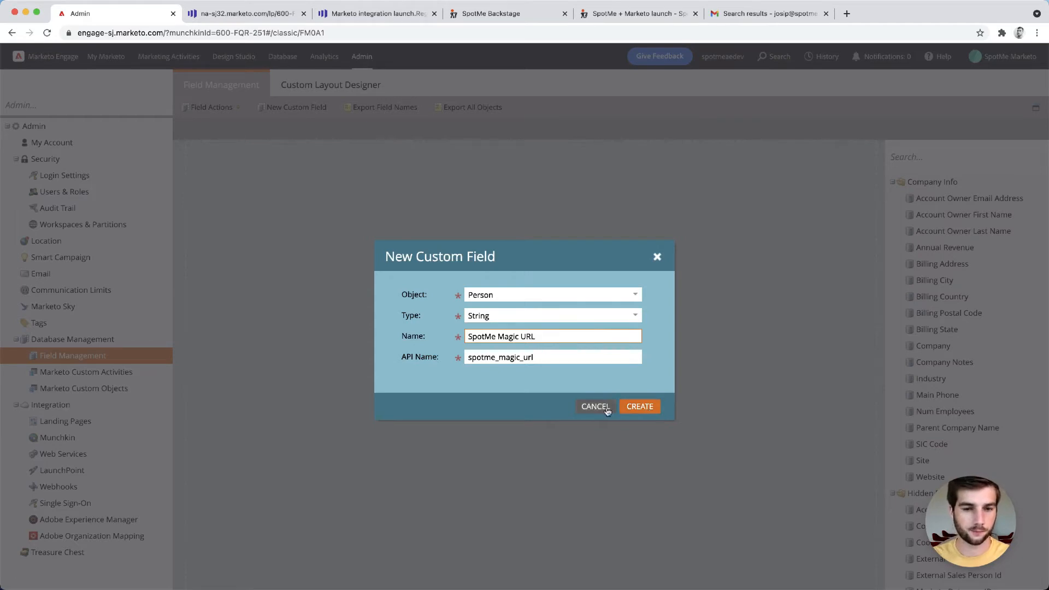
pyautogui.click(647, 408)
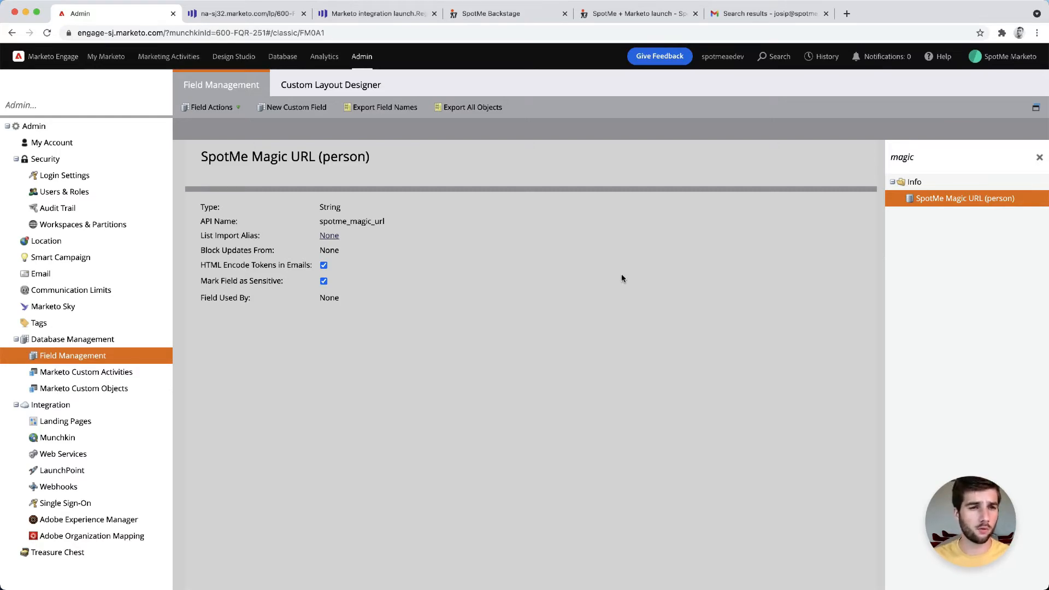
# Start another custom field on the Program Member object with type String
pyautogui.click(323, 109)
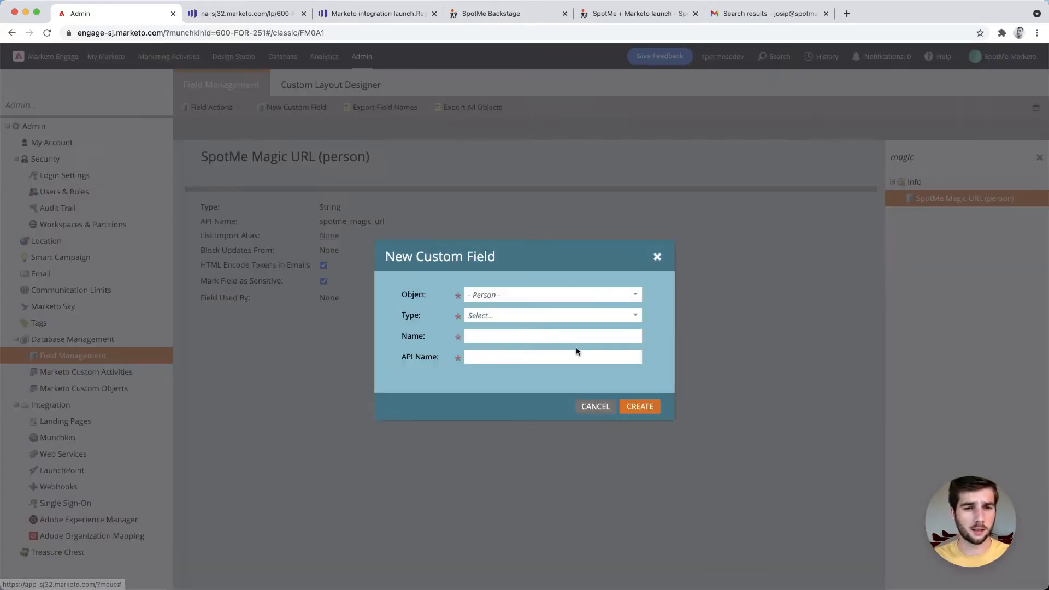
pyautogui.click(622, 295)
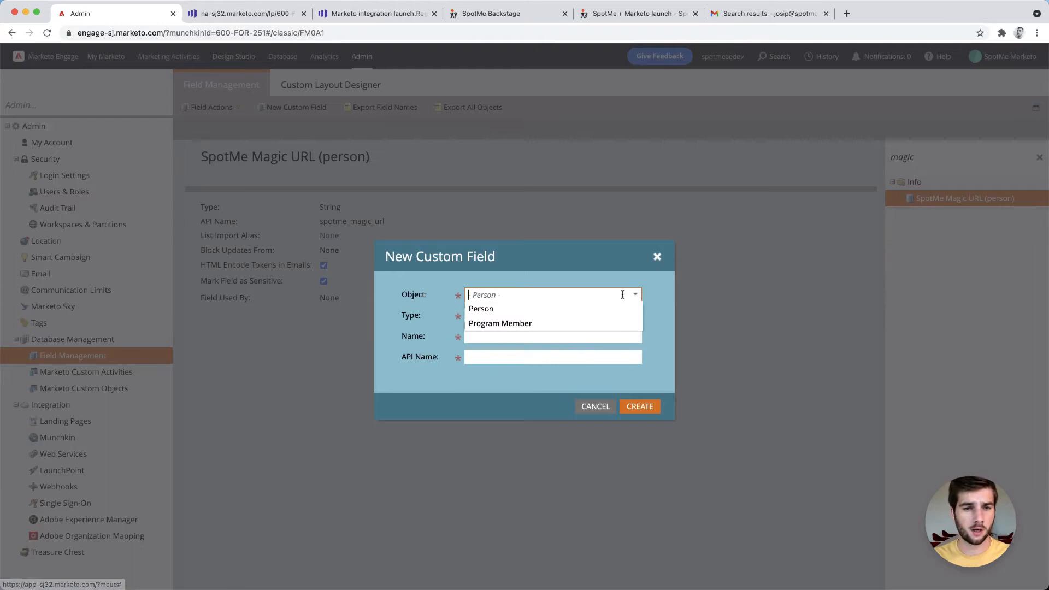
pyautogui.click(492, 323)
pyautogui.click(631, 324)
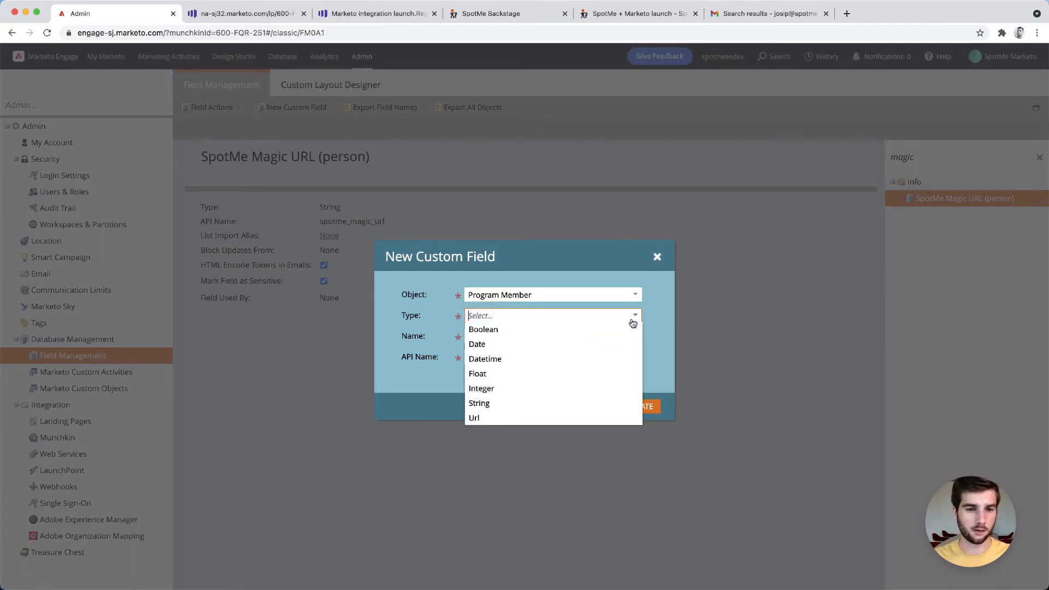
pyautogui.click(534, 408)
# Name the new program member field "SpotMe Login URL"
pyautogui.click(498, 336)
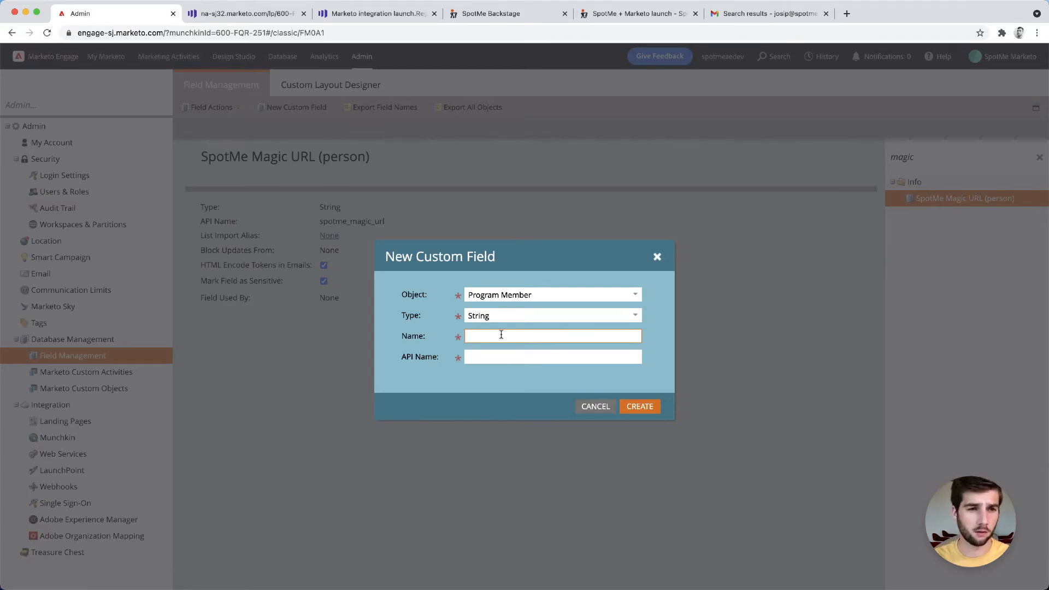
pyautogui.write('SpotMeLo')
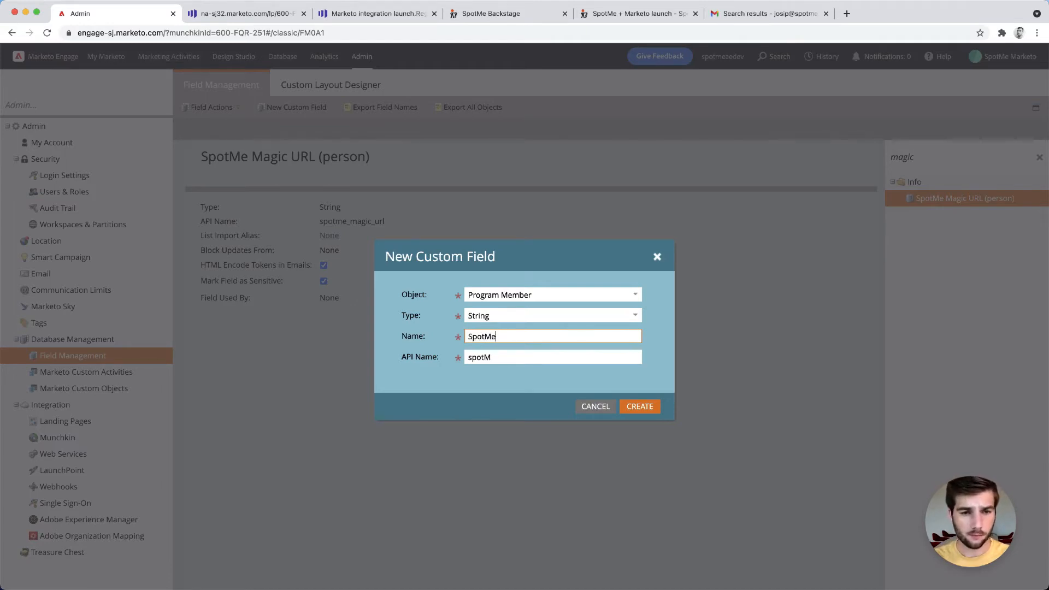
pyautogui.press('BackSpace')
pyautogui.press('BackSpace')
pyautogui.write('Login')
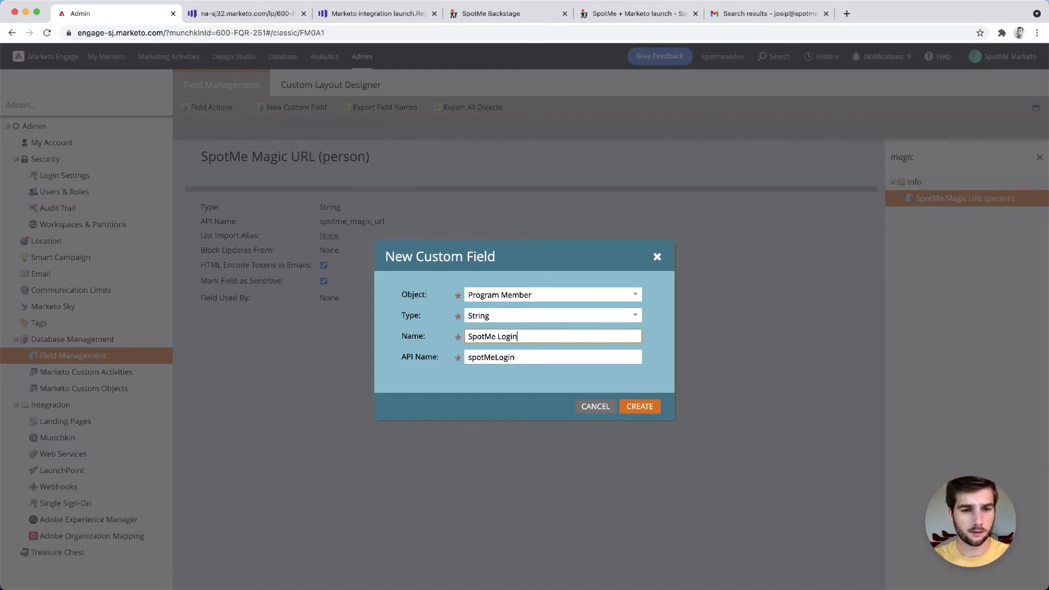
pyautogui.write(' URL')
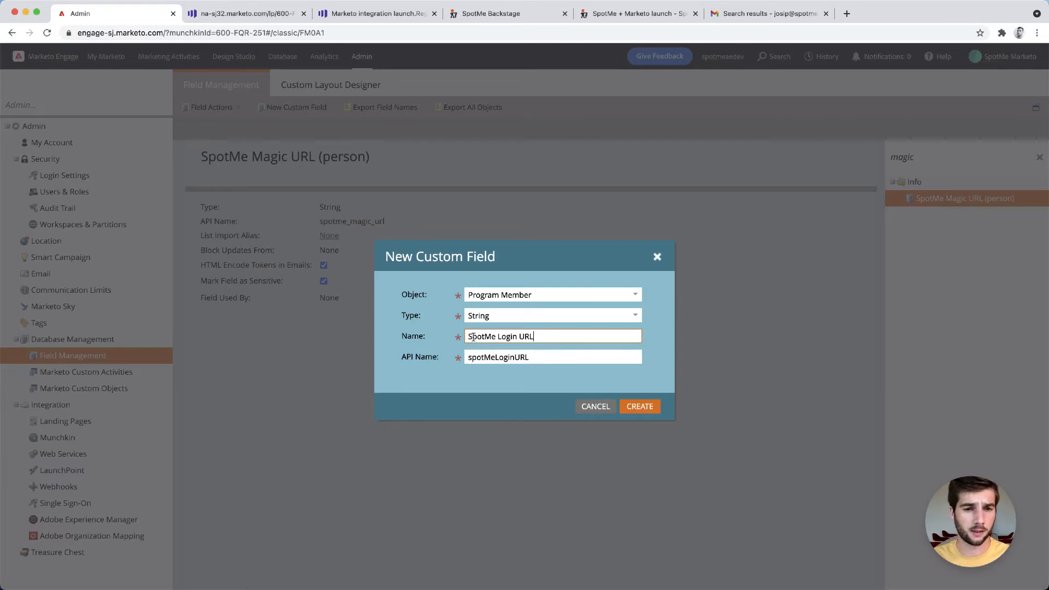
pyautogui.doubleClick(503, 336)
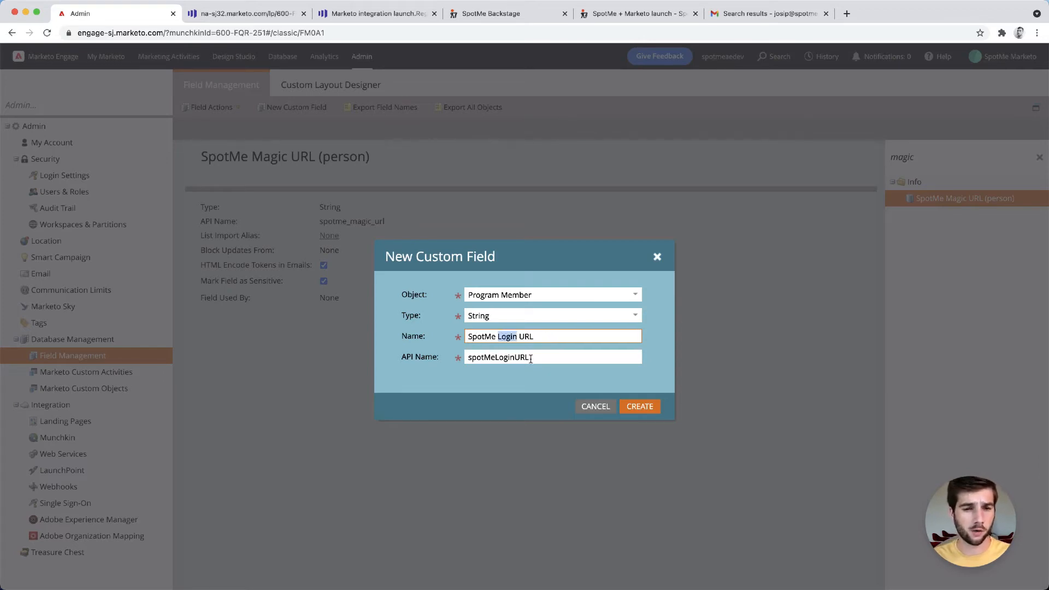
# Set the API name to spotme_login_url and create the custom field
pyautogui.doubleClick(497, 357)
pyautogui.write('spotme_u')
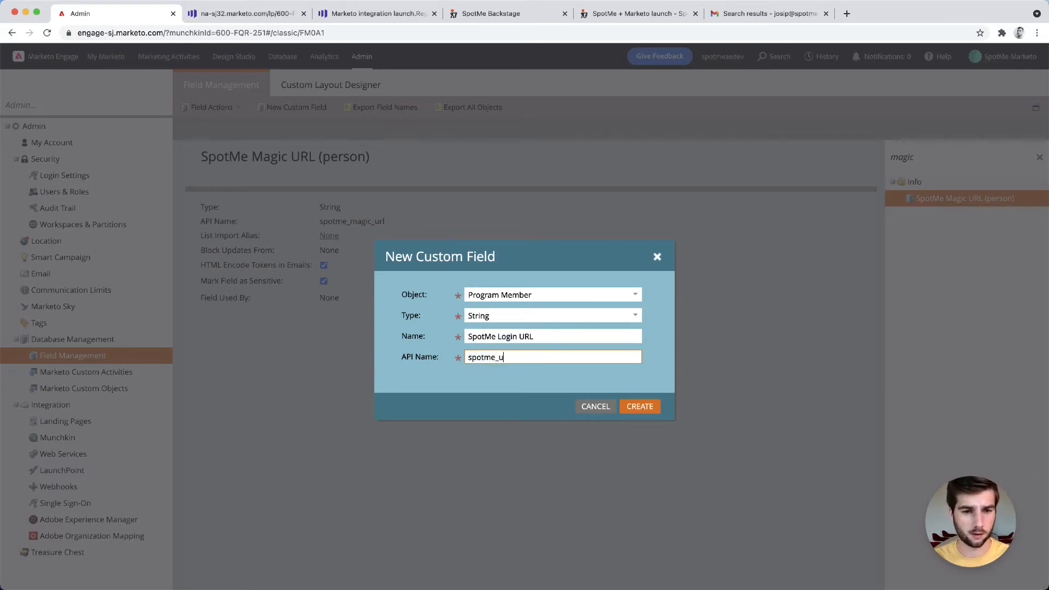
pyautogui.write('ser')
pyautogui.press('BackSpace')
pyautogui.press('BackSpace')
pyautogui.press('BackSpace')
pyautogui.write('login')
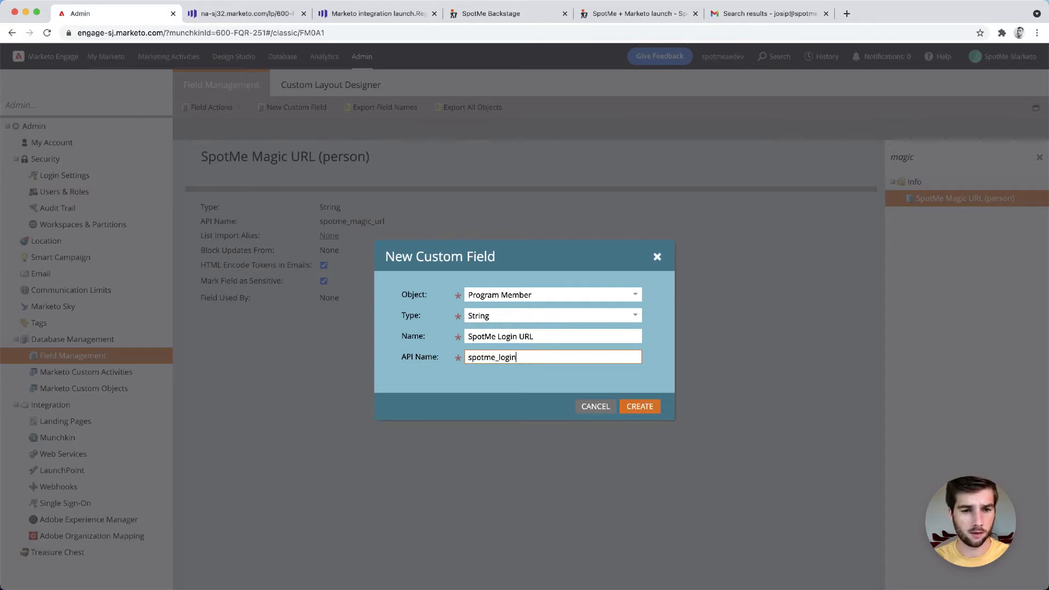
pyautogui.write('_url')
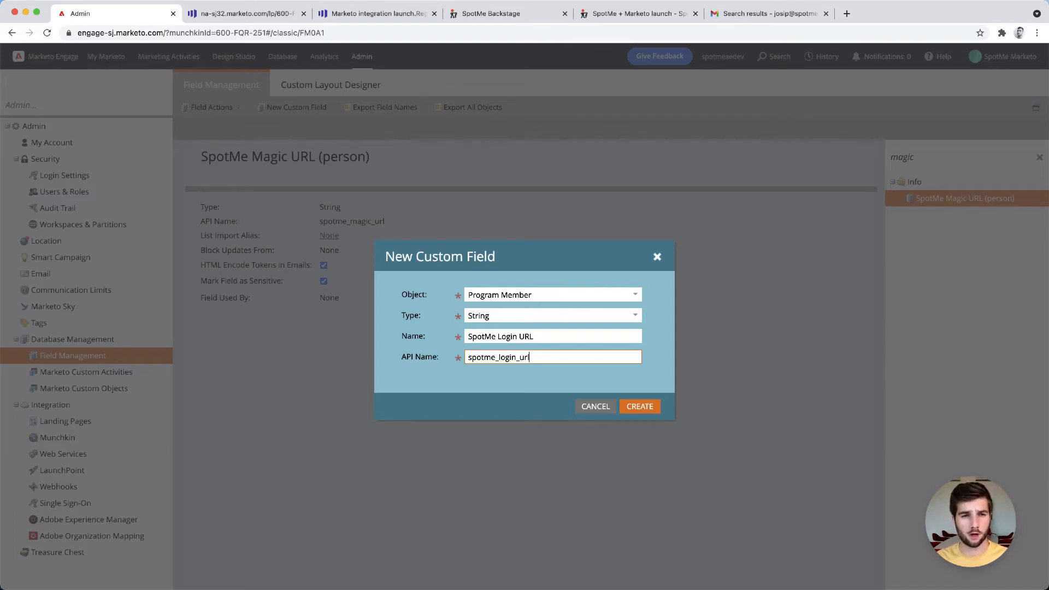
pyautogui.click(640, 406)
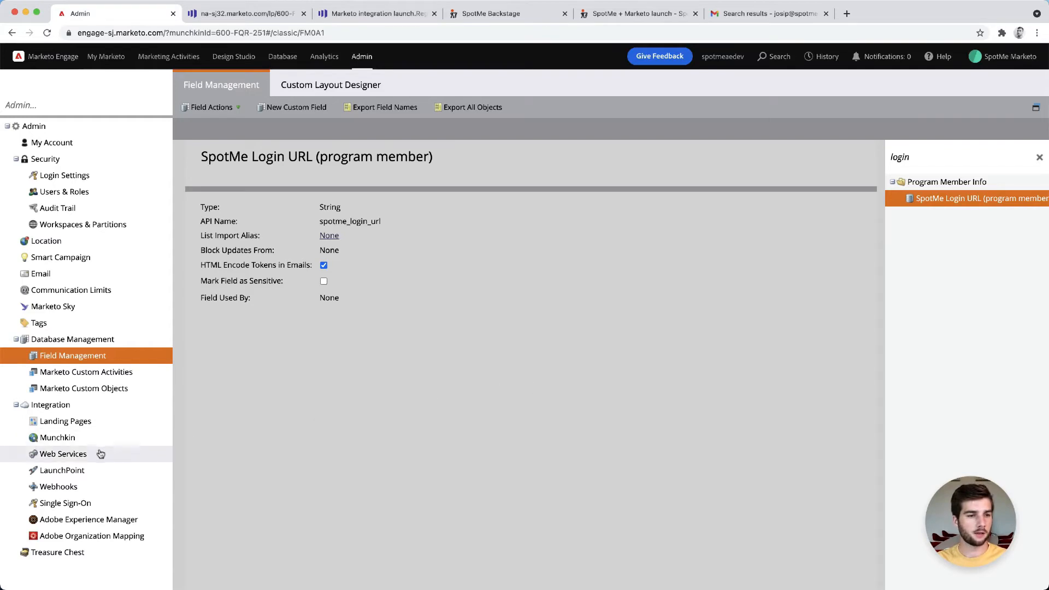
# Create a new webhook and name it "Push lead to SpotMe"
pyautogui.click(59, 491)
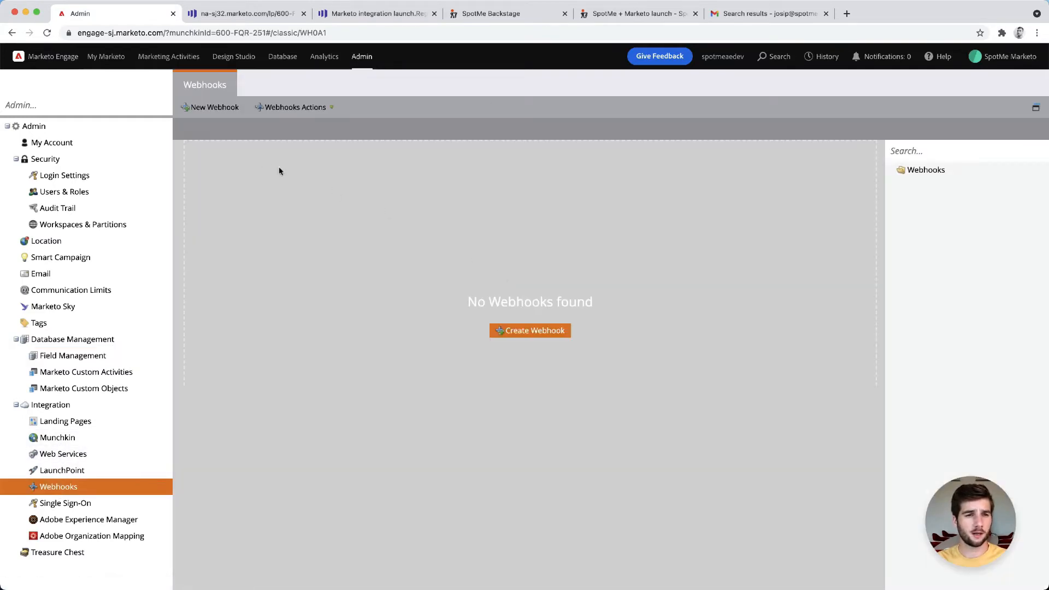
pyautogui.click(215, 108)
pyautogui.click(520, 212)
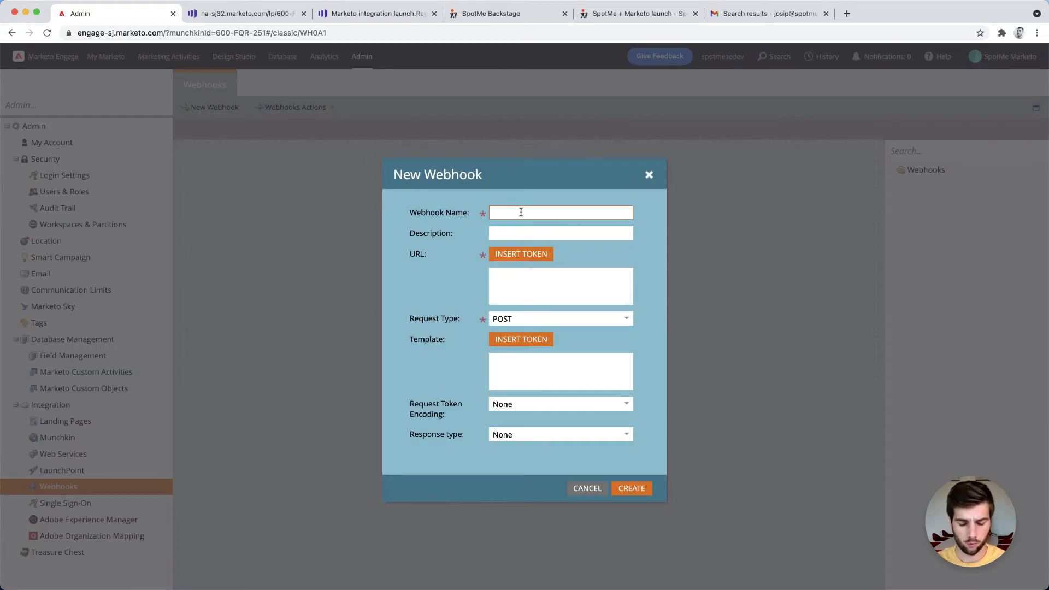
pyautogui.write('Push')
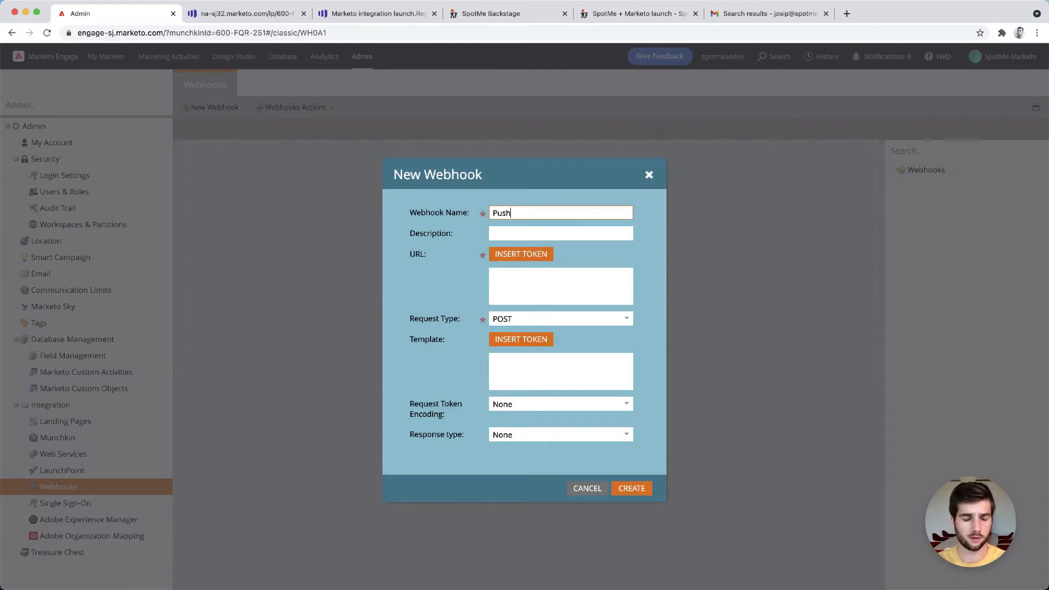
pyautogui.write(' lead to SpotMe')
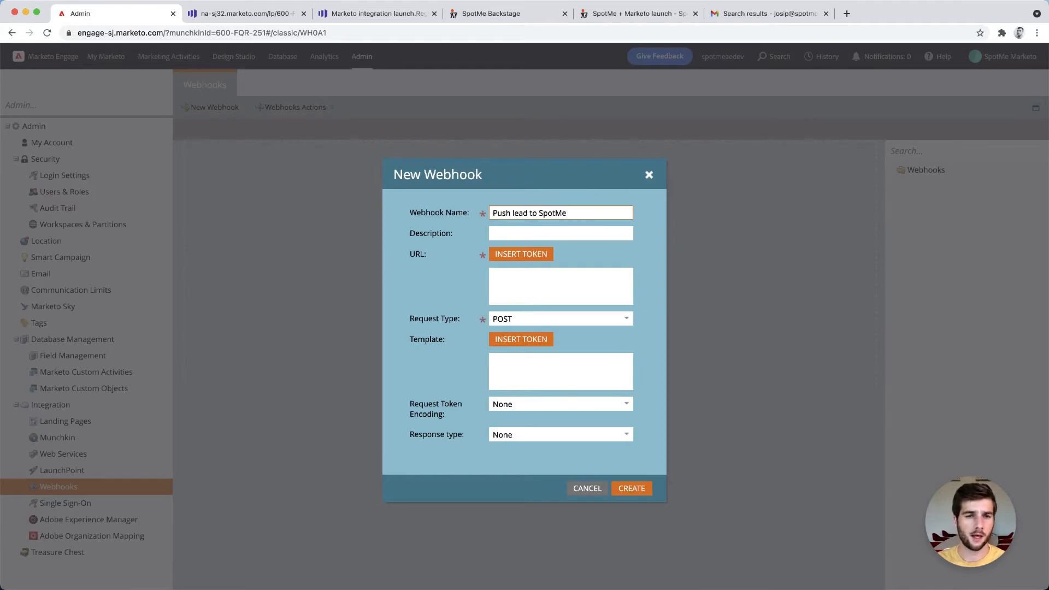
pyautogui.click(521, 232)
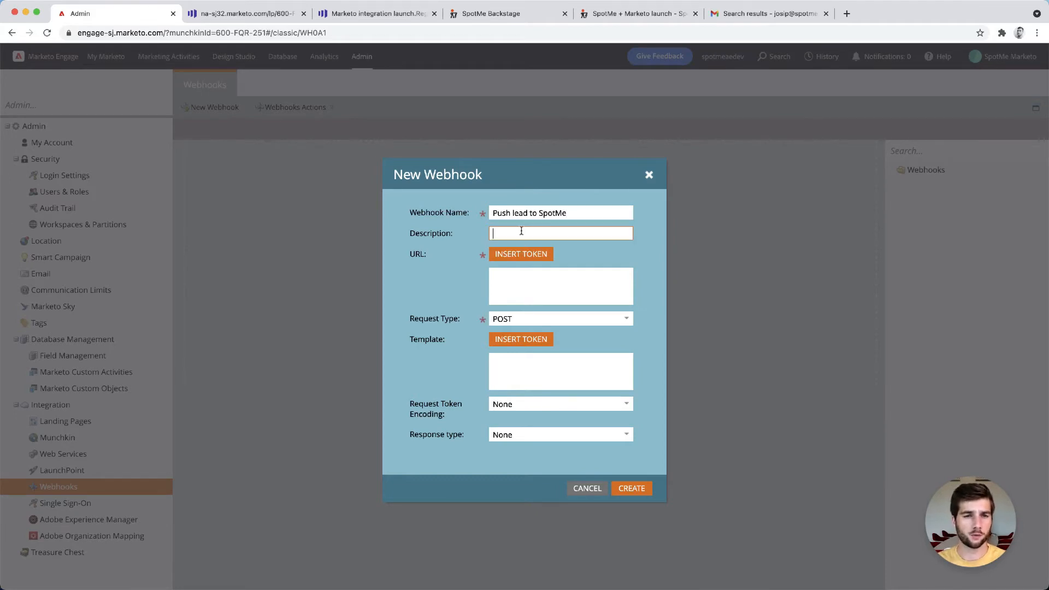
pyautogui.click(505, 288)
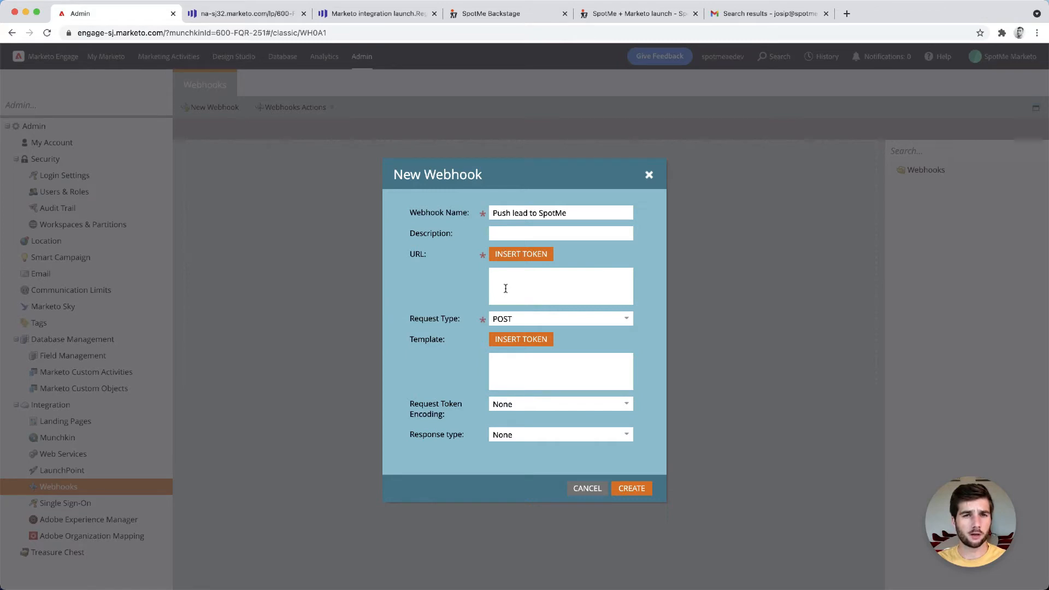
pyautogui.rightClick(577, 284)
pyautogui.click(612, 364)
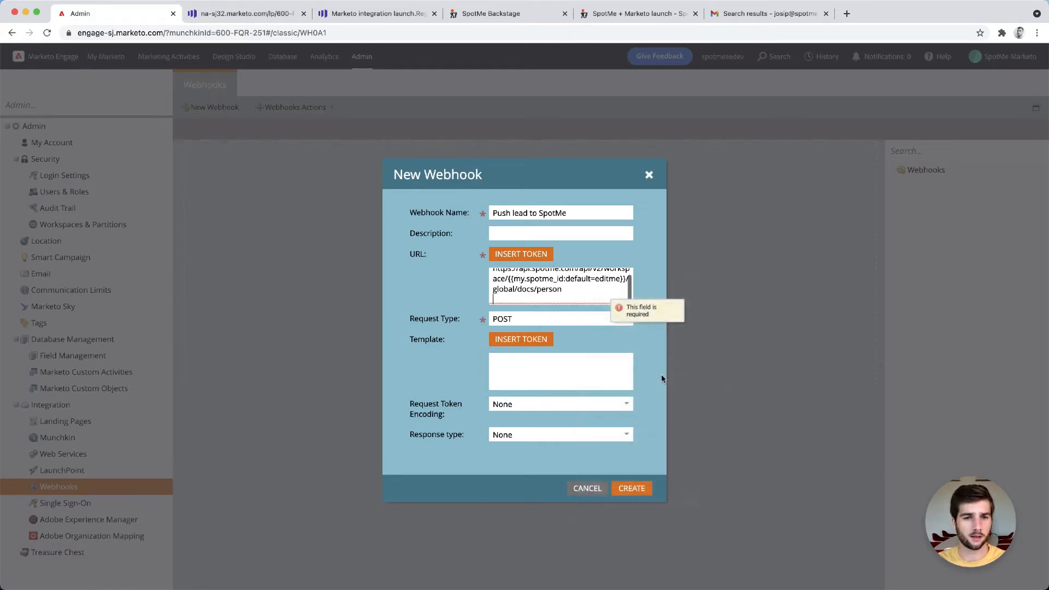
pyautogui.press('BackSpace')
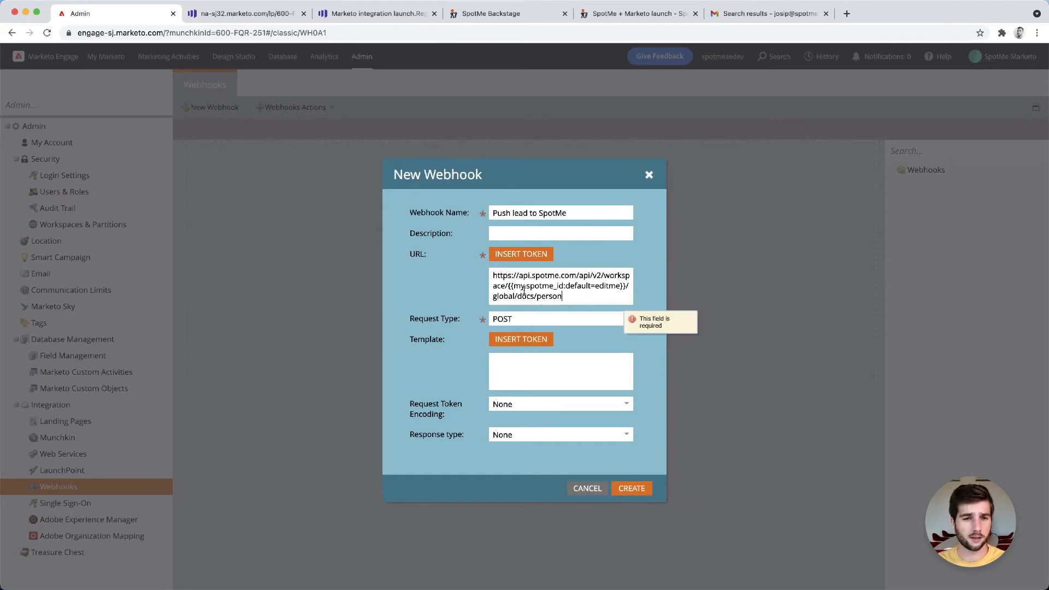
pyautogui.moveTo(513, 286); pyautogui.dragTo(562, 286)
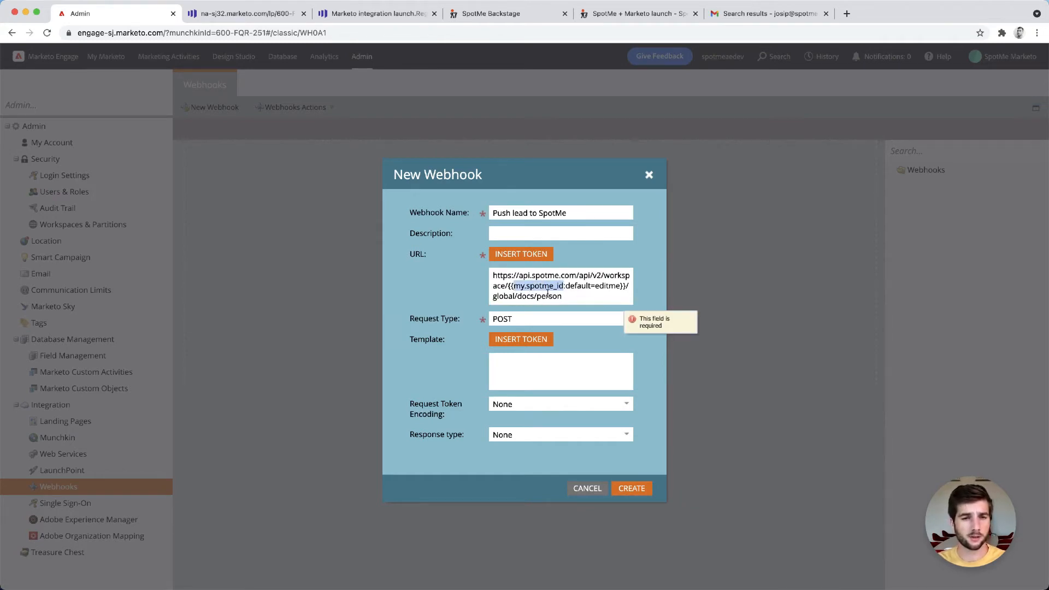
pyautogui.click(537, 288)
pyautogui.moveTo(526, 288); pyautogui.dragTo(563, 287)
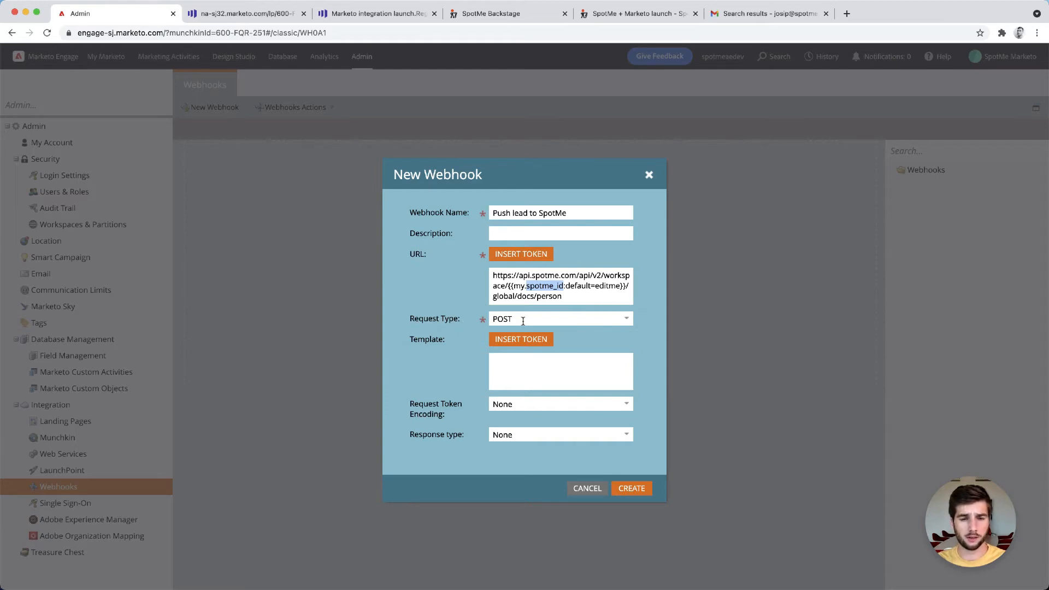
pyautogui.click(513, 367)
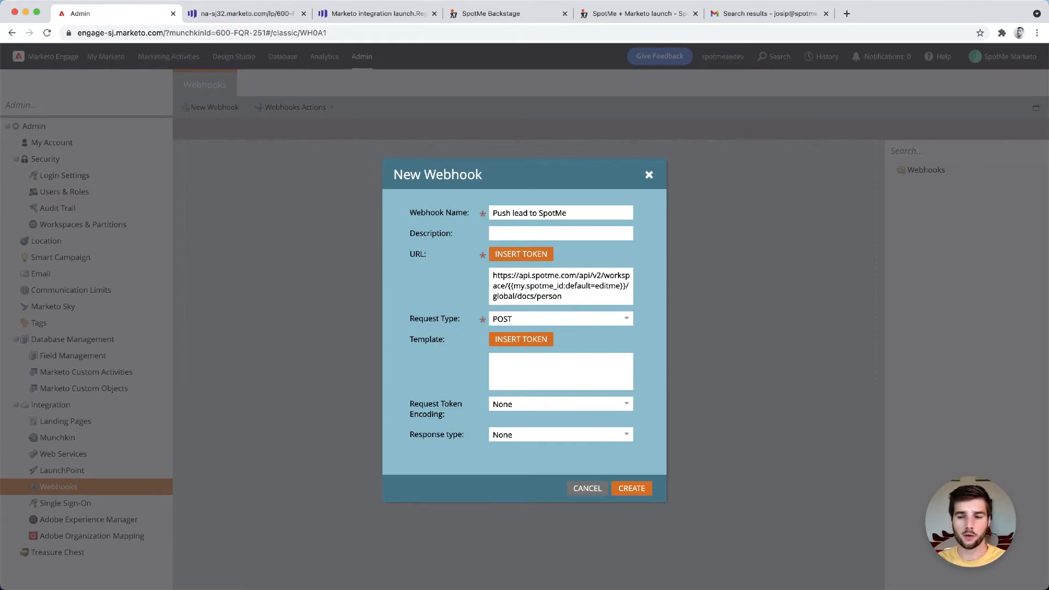
# Paste the JSON payload template with the SpotMe id and lead tokens into the webhook's template
pyautogui.press('super+Tab')
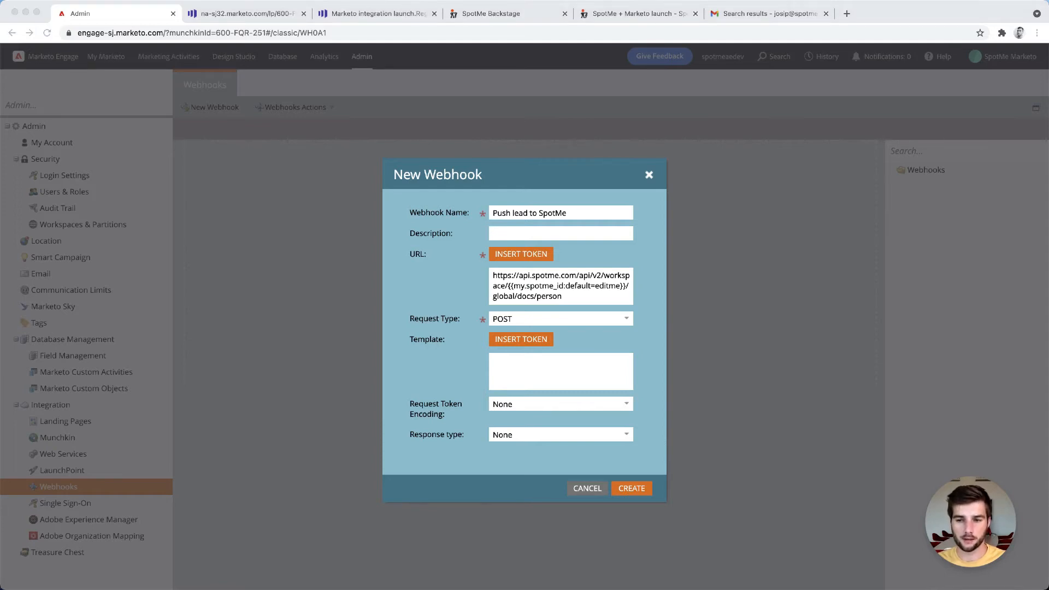
pyautogui.click(555, 377)
pyautogui.press('super+v')
pyautogui.scroll(2, 561, 375)
pyautogui.scroll(3, 561, 374)
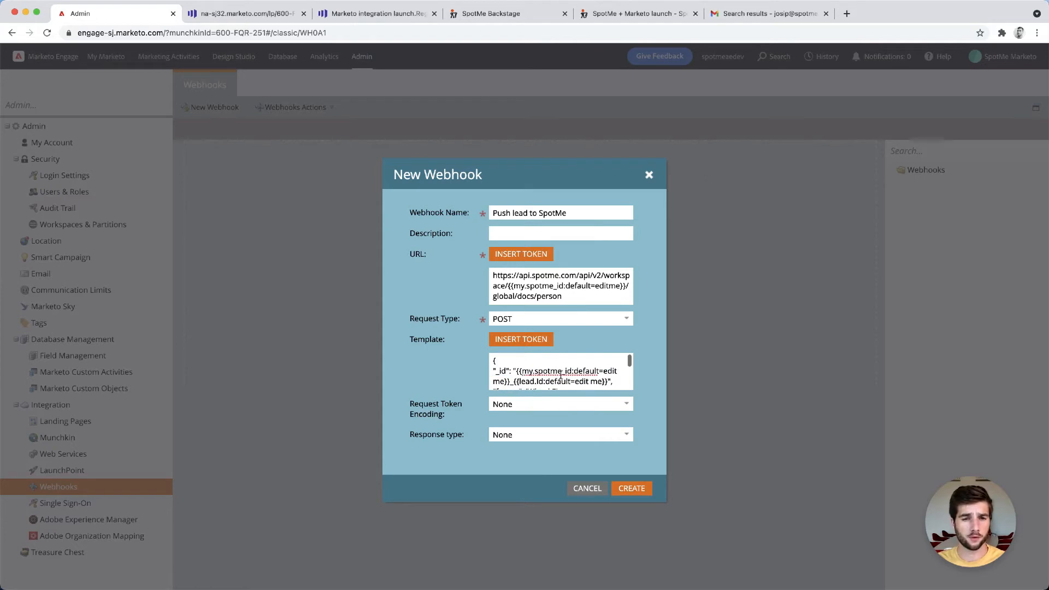
# Set the webhook's response type to JSON and create the webhook
pyautogui.scroll(-5, 510, 373)
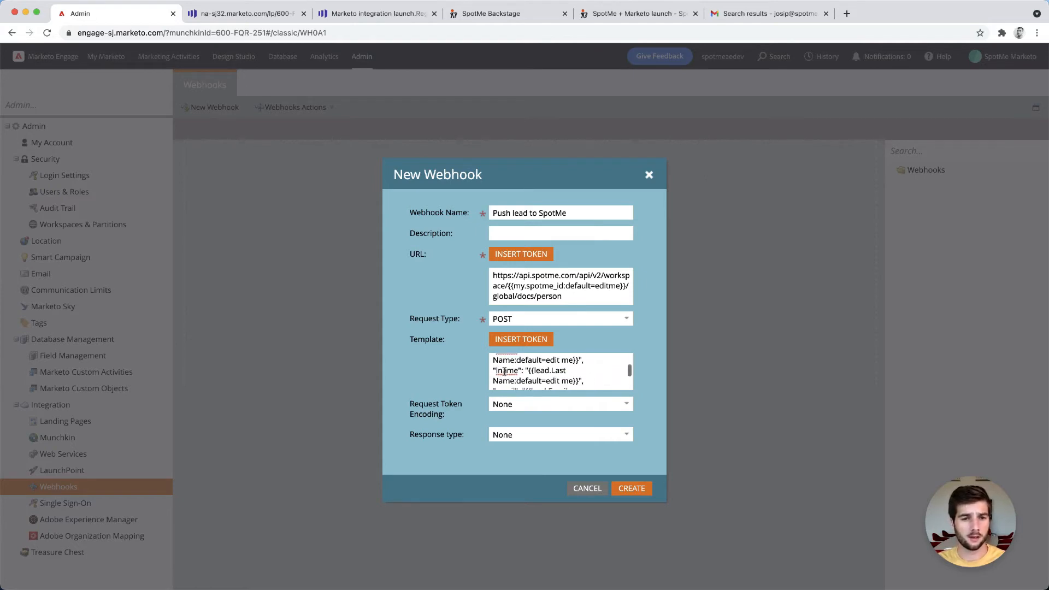
pyautogui.scroll(-3, 512, 373)
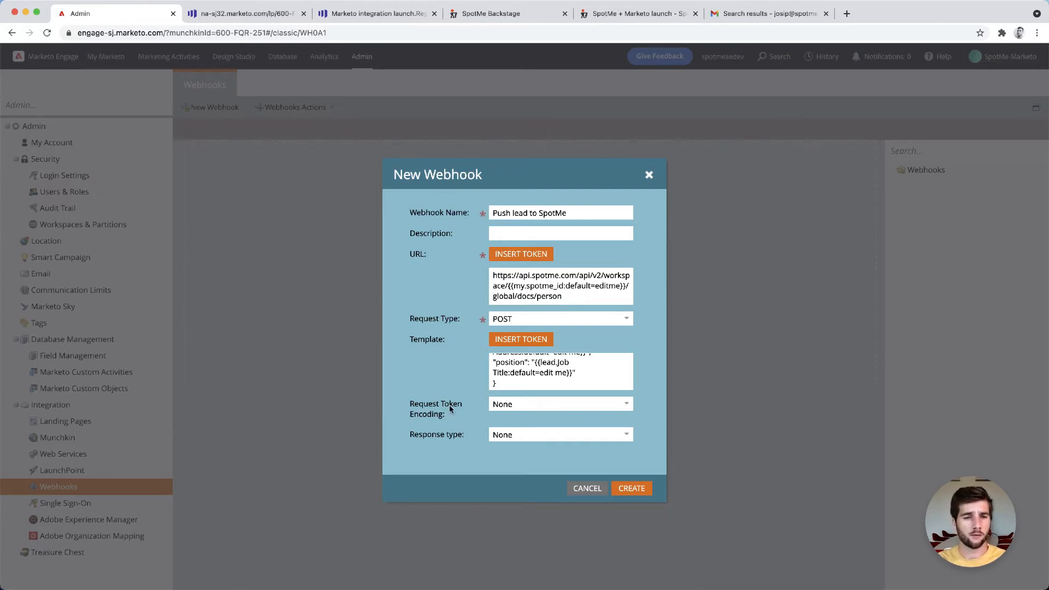
pyautogui.click(632, 410)
pyautogui.click(540, 415)
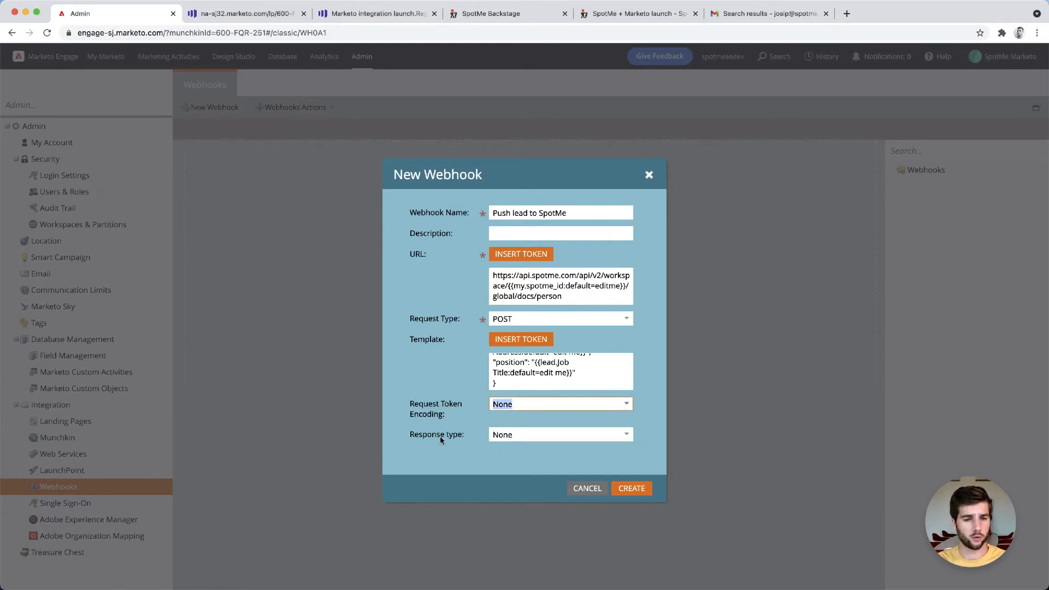
pyautogui.click(628, 435)
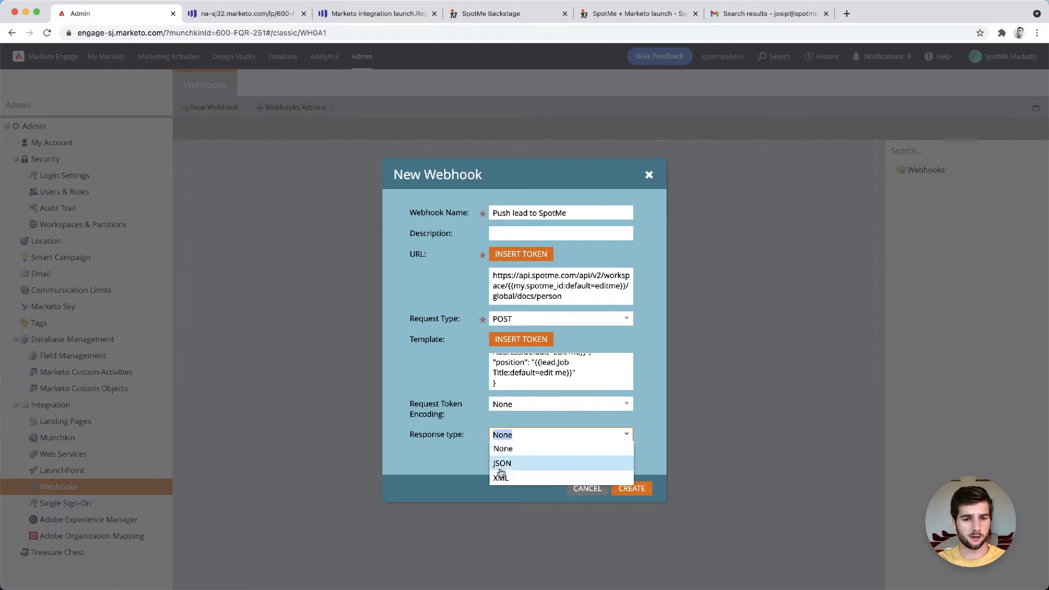
pyautogui.click(500, 468)
pyautogui.click(636, 489)
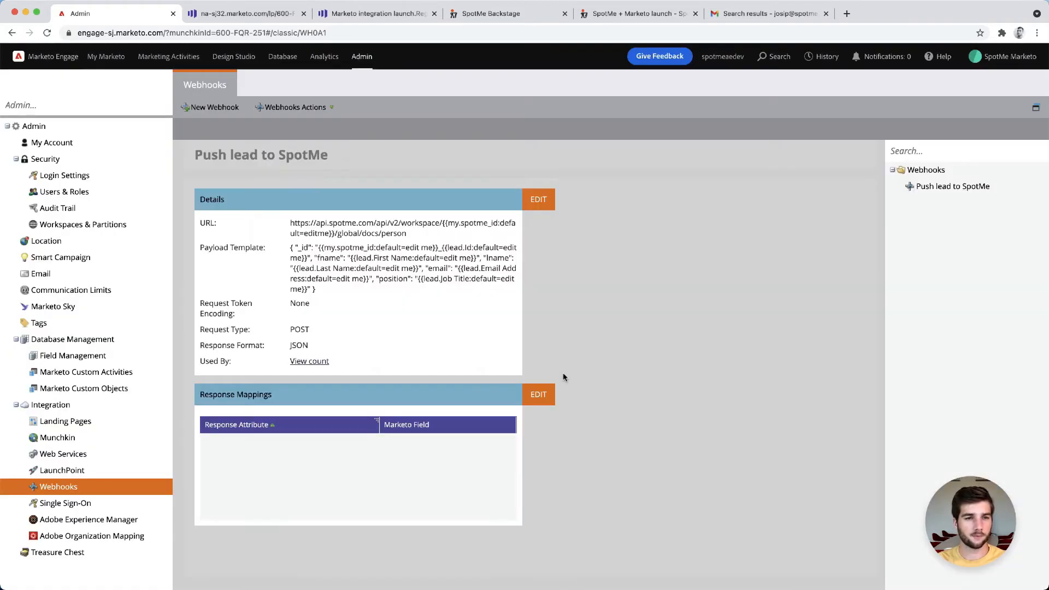
# Add a response mapping from the login_url attribute to the spotme_magic_url Marketo field and save it
pyautogui.click(326, 361)
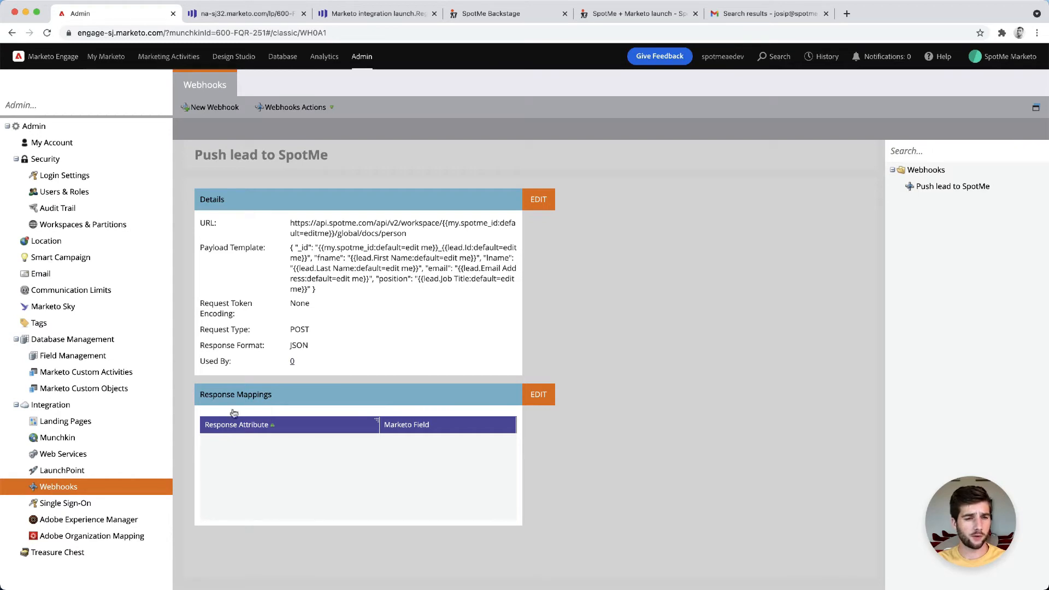
pyautogui.click(538, 395)
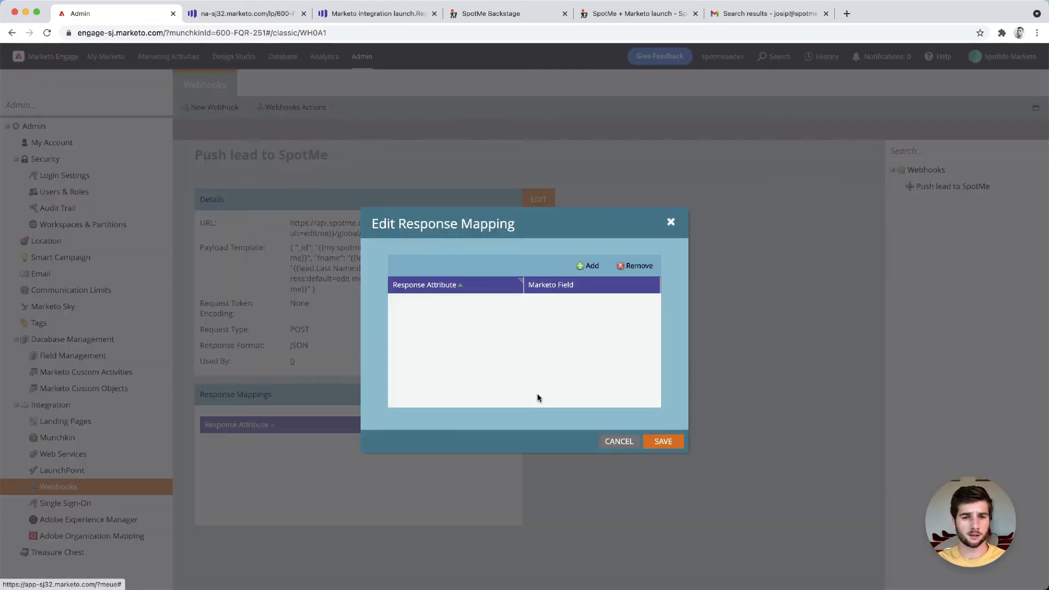
pyautogui.click(588, 271)
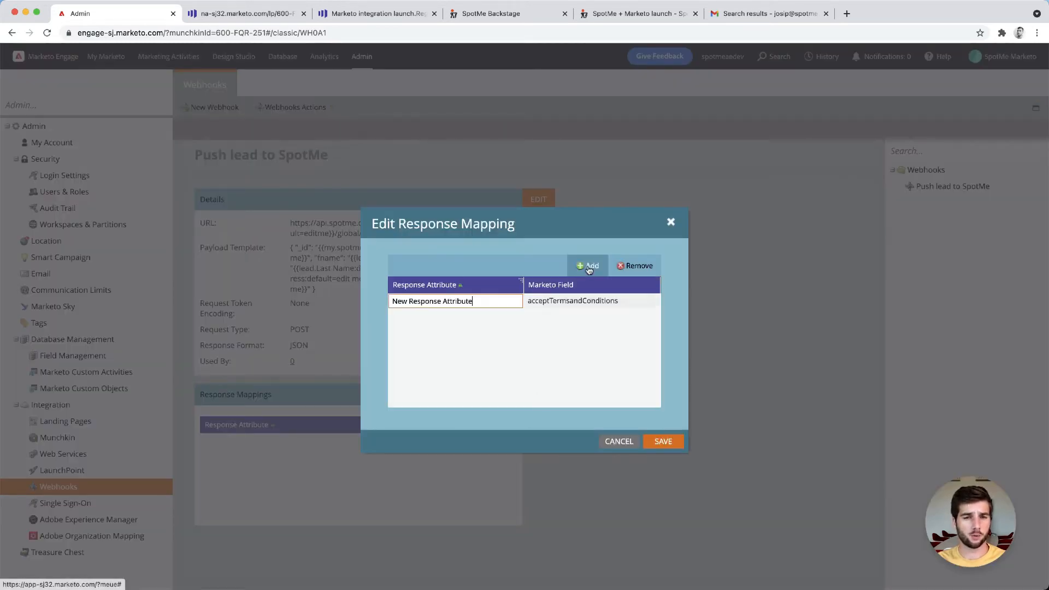
pyautogui.tripleClick(483, 301)
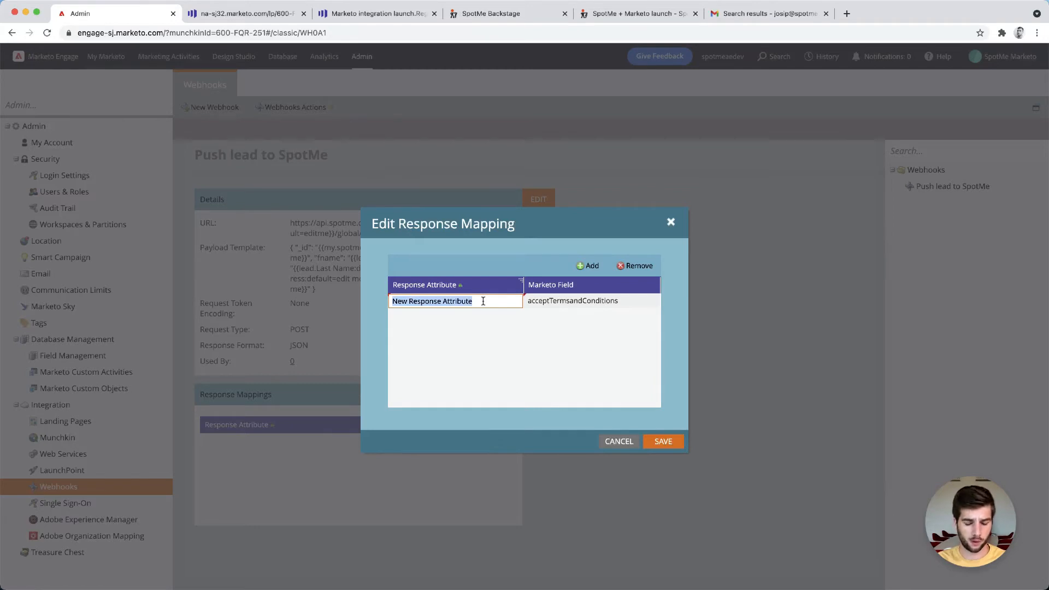
pyautogui.write('login_url')
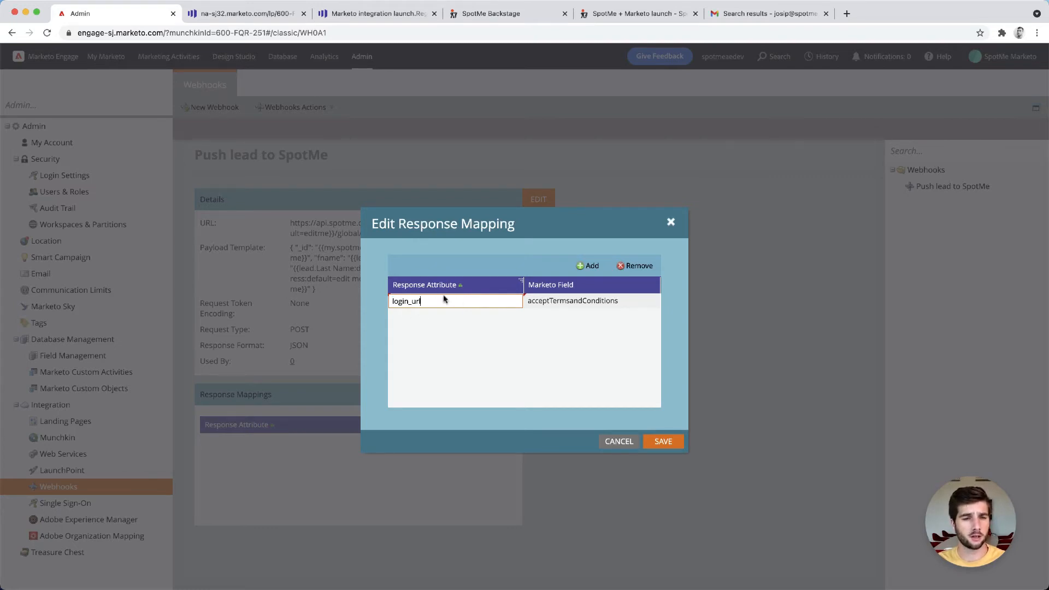
pyautogui.click(571, 305)
pyautogui.click(619, 303)
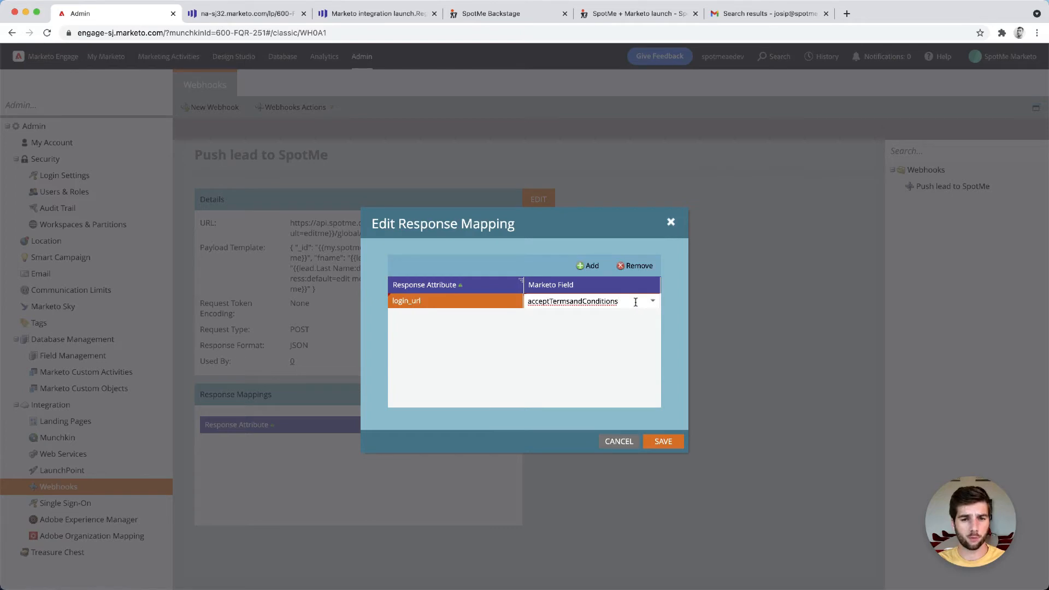
pyautogui.press('super+a')
pyautogui.press('BackSpace')
pyautogui.write('spotme')
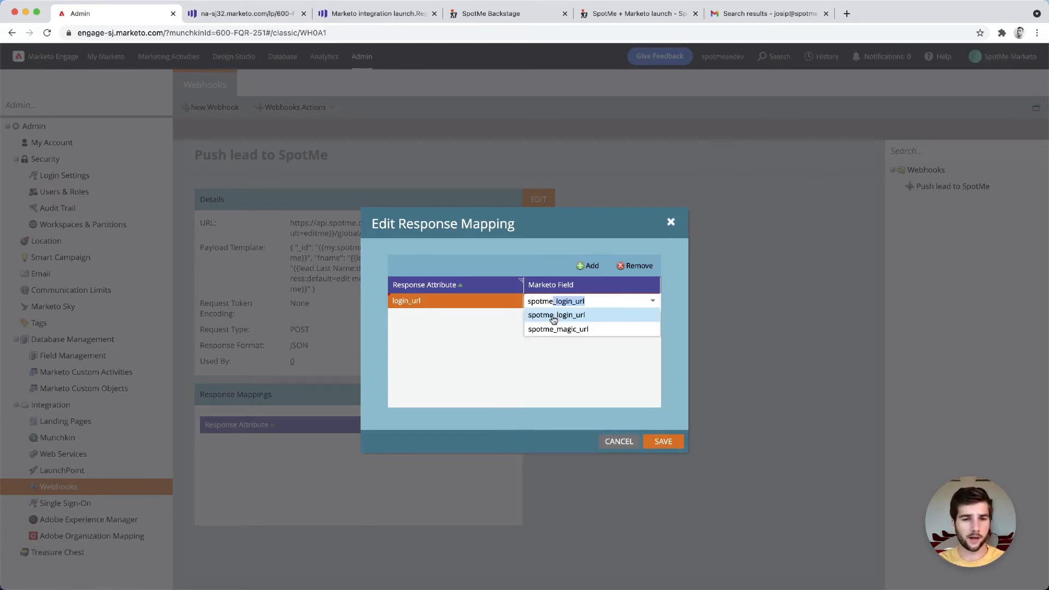
pyautogui.click(591, 330)
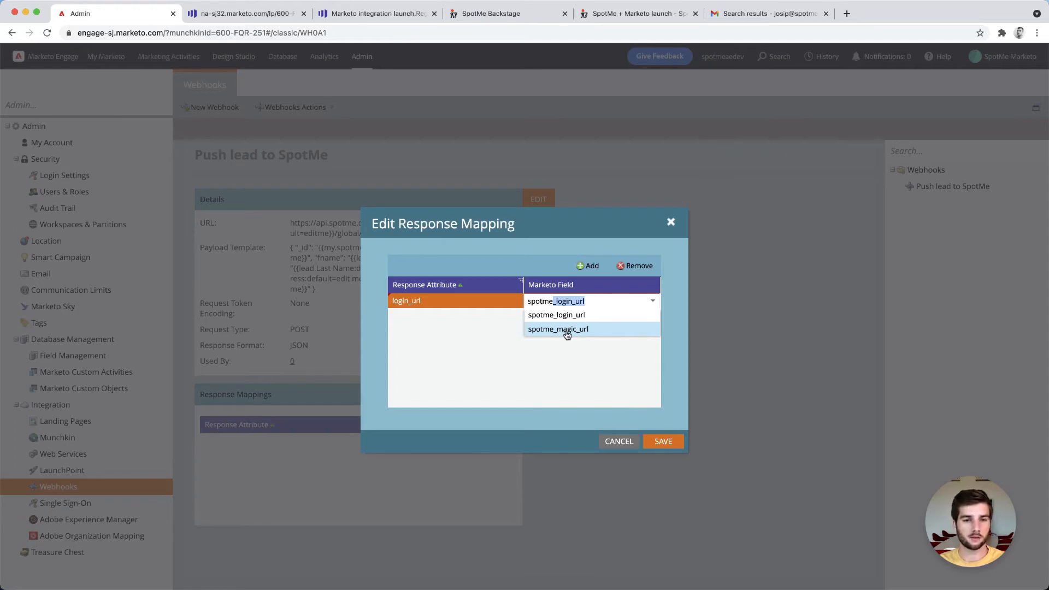
pyautogui.click(570, 334)
pyautogui.click(647, 406)
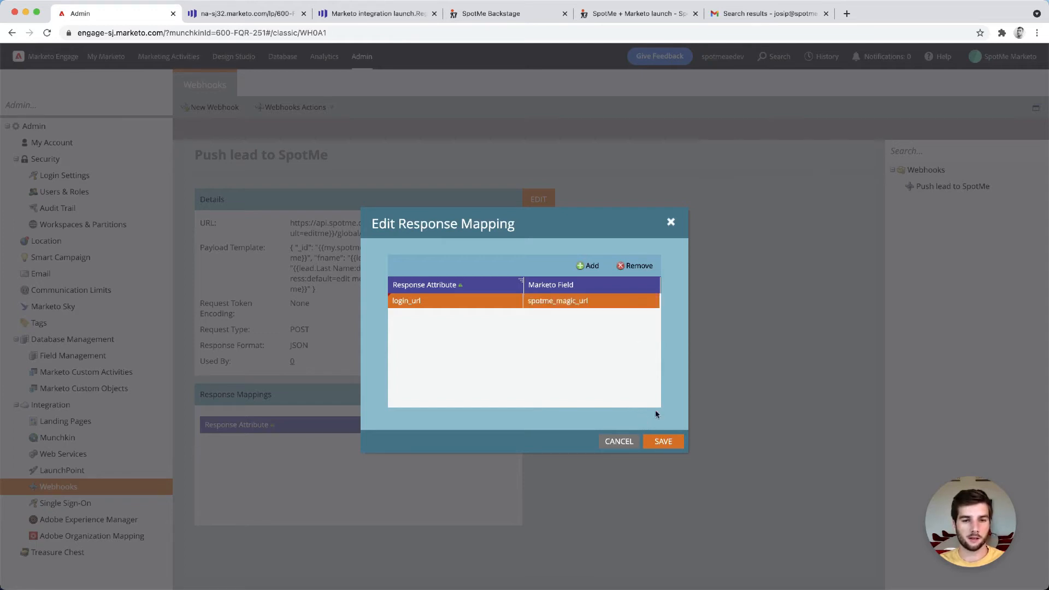
pyautogui.click(663, 441)
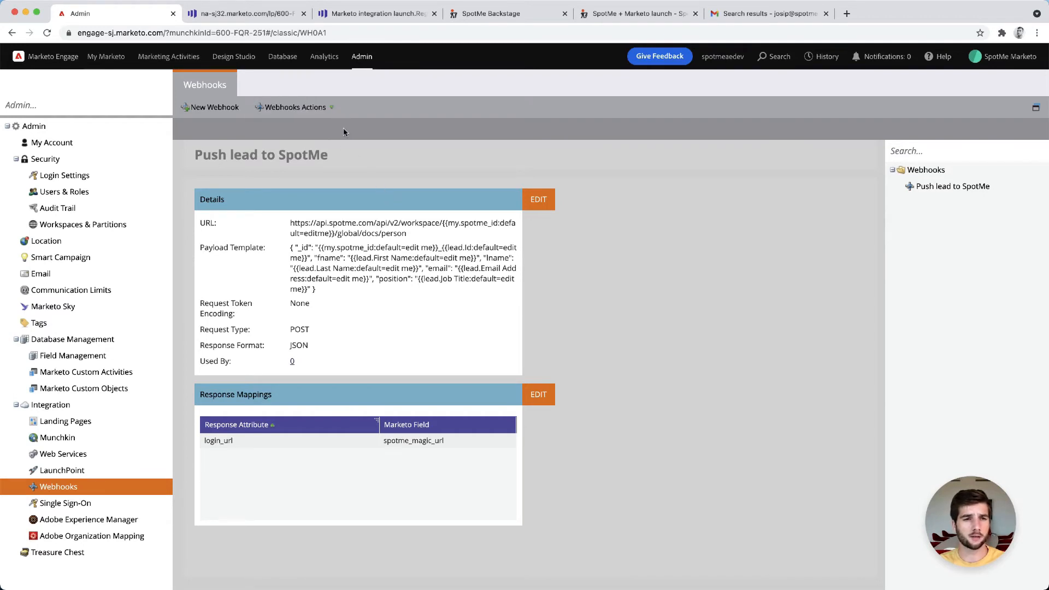
# Add a custom header Content-Type with the value application/json to the webhook
pyautogui.click(281, 108)
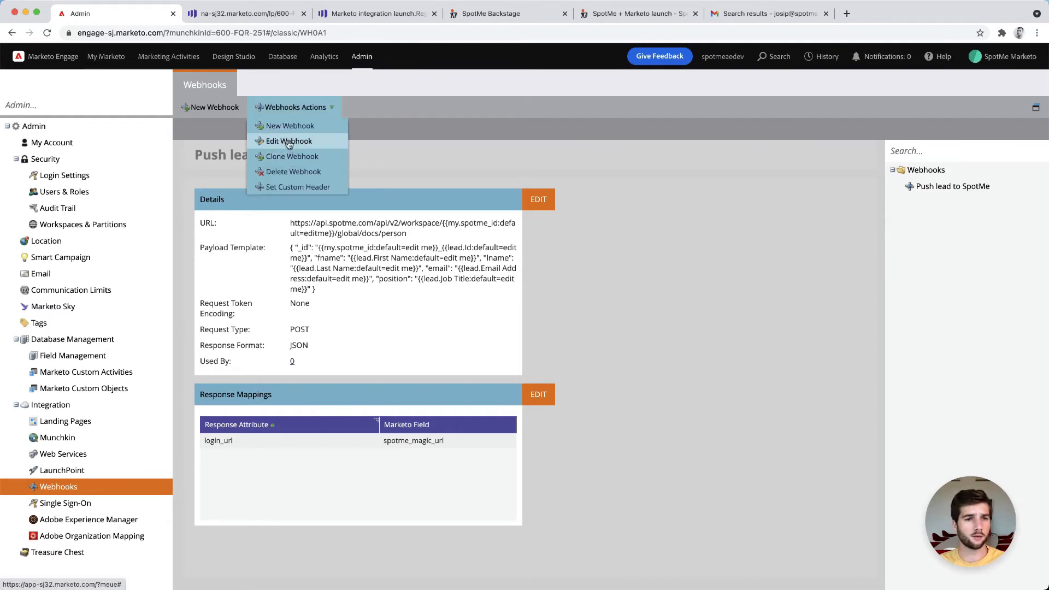
pyautogui.click(285, 188)
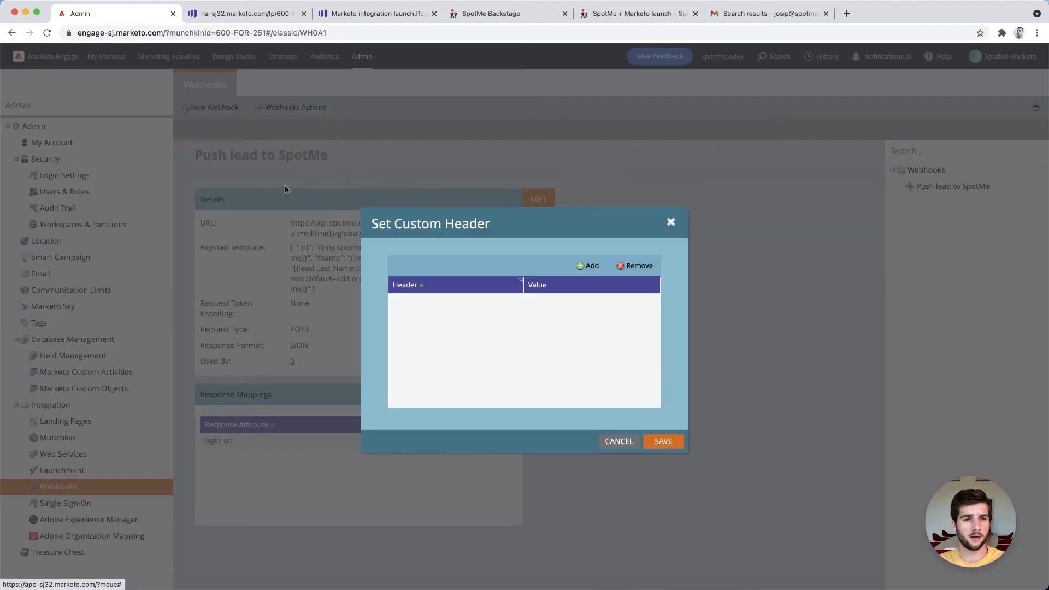
pyautogui.click(588, 266)
pyautogui.click(439, 304)
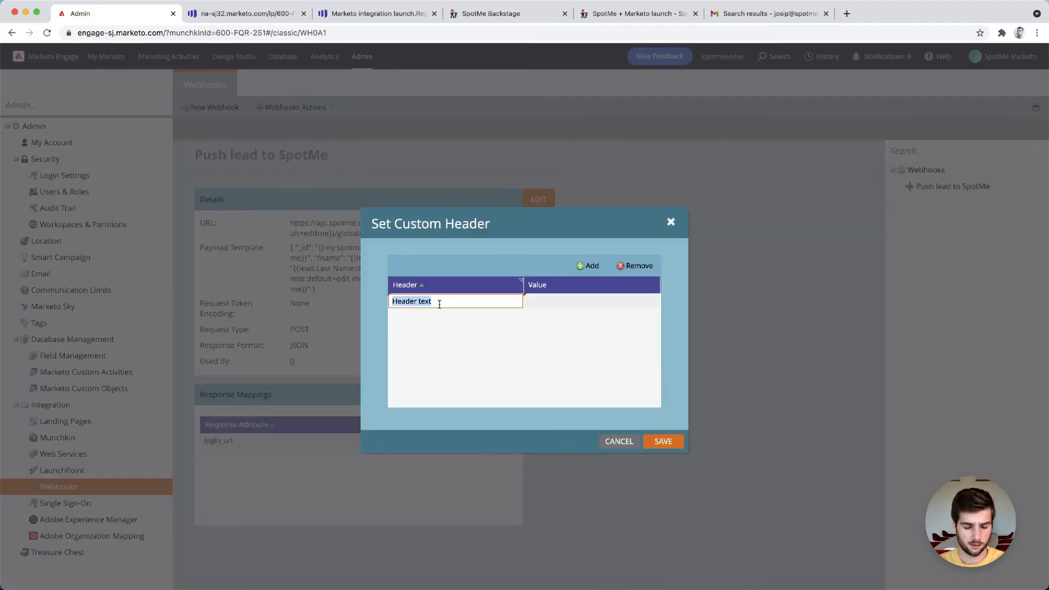
pyautogui.write('Content-Ty')
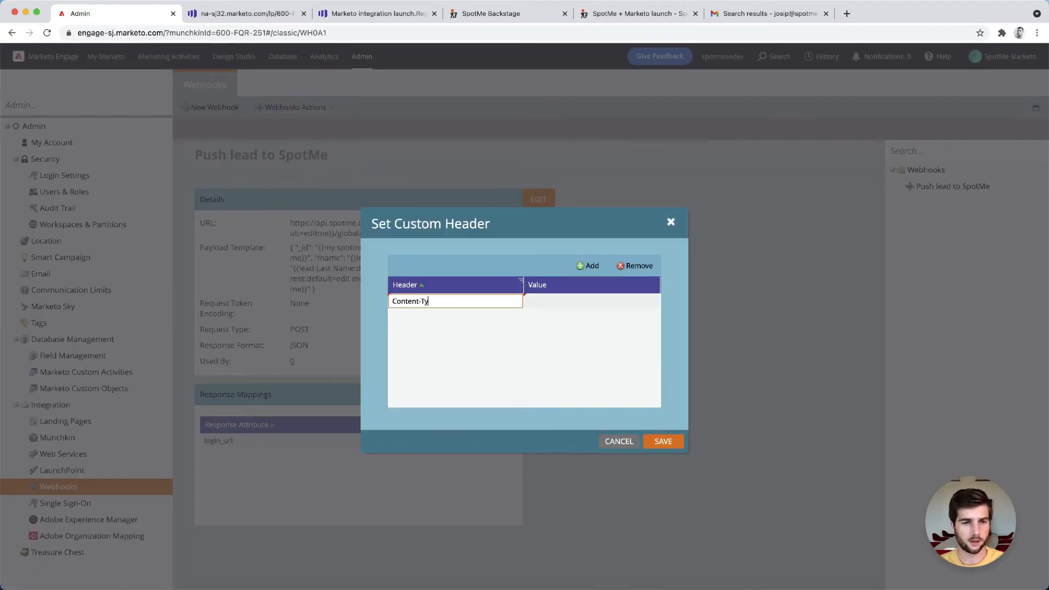
pyautogui.write('pe')
pyautogui.press('Tab')
pyautogui.write('application')
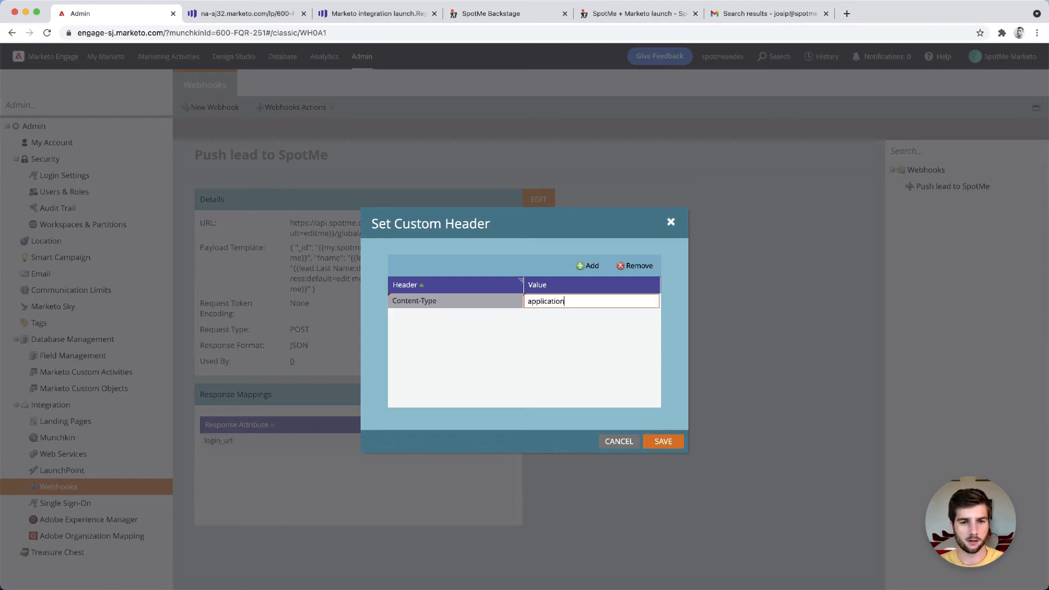
pyautogui.write('/json')
pyautogui.click(515, 346)
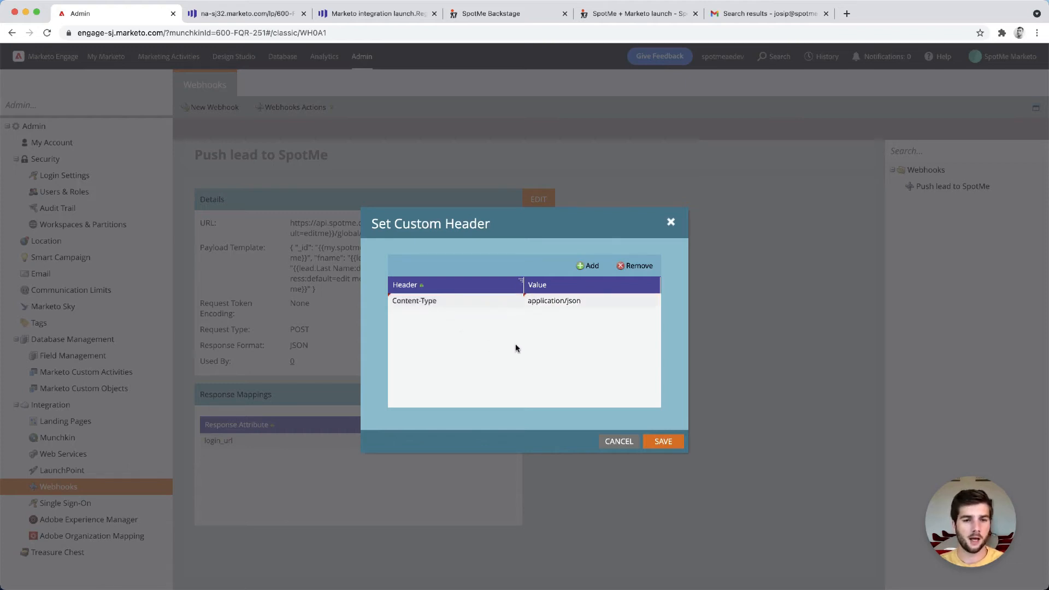
# Add a second custom header named Authorization
pyautogui.click(591, 265)
pyautogui.click(458, 301)
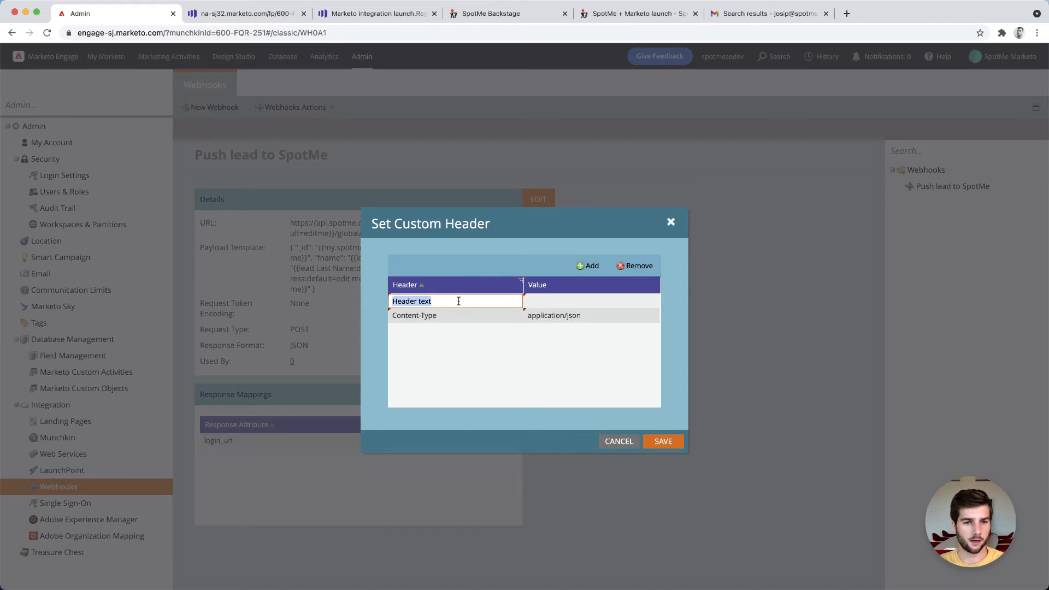
pyautogui.write('Authoriuza')
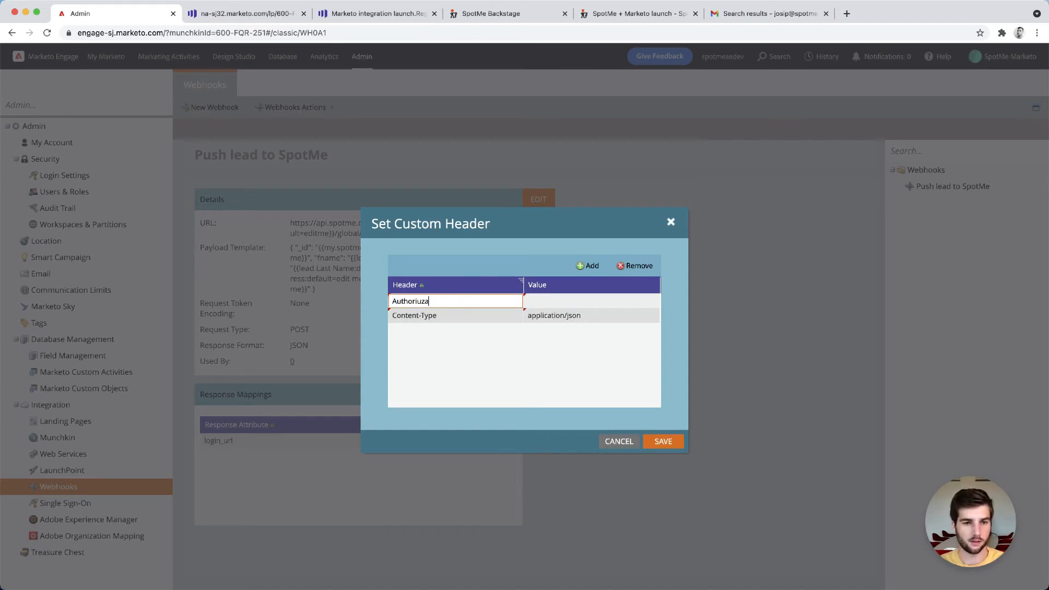
pyautogui.press('BackSpace')
pyautogui.press('BackSpace')
pyautogui.press('BackSpace')
pyautogui.write('zation')
pyautogui.press('Tab')
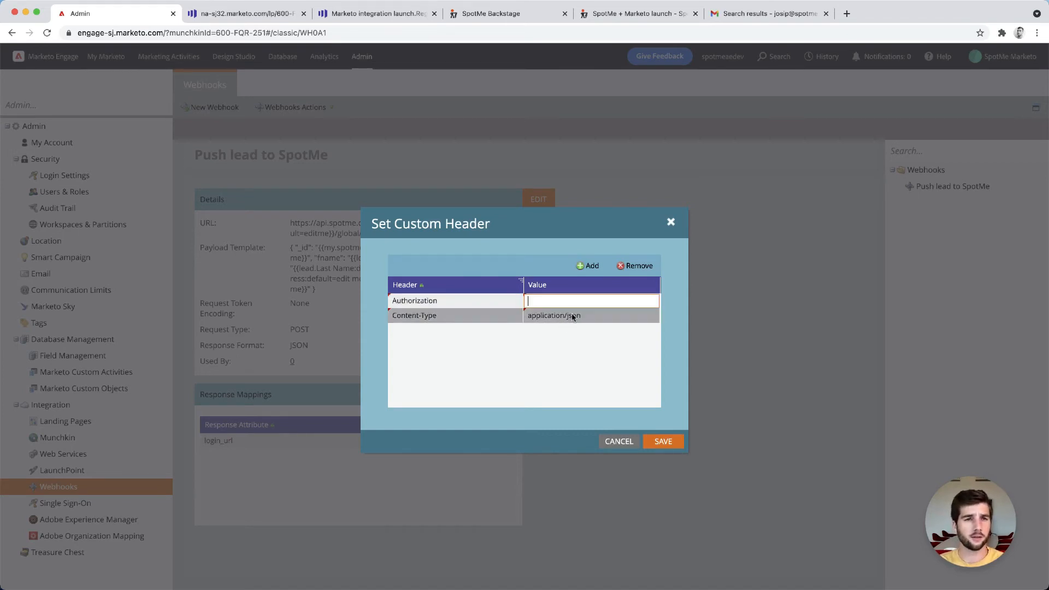
# Switch to SpotMe Backstage and open the API tokens page of the user profile
pyautogui.click(480, 16)
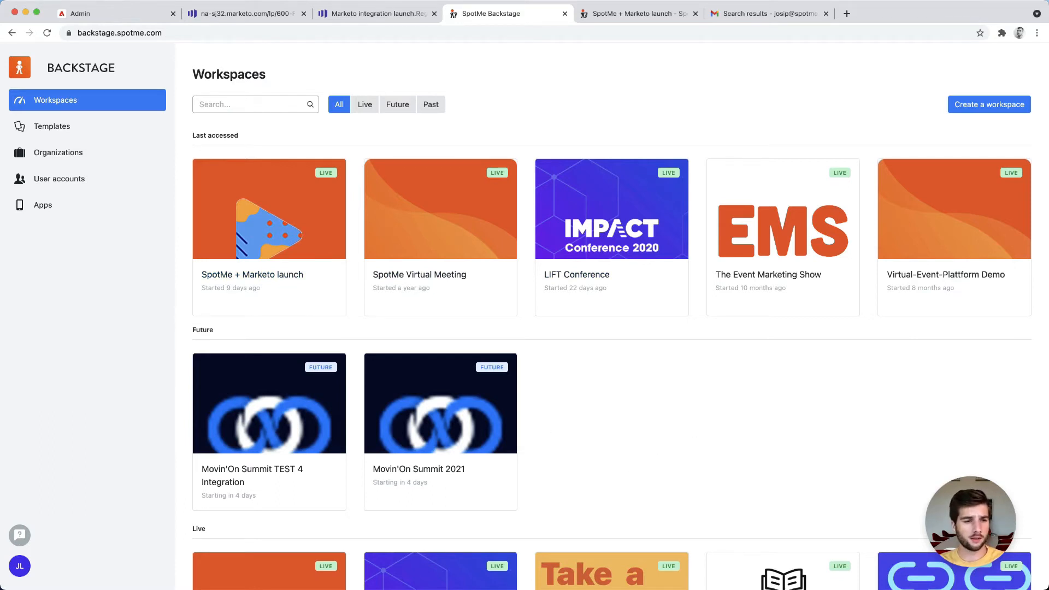
pyautogui.click(20, 567)
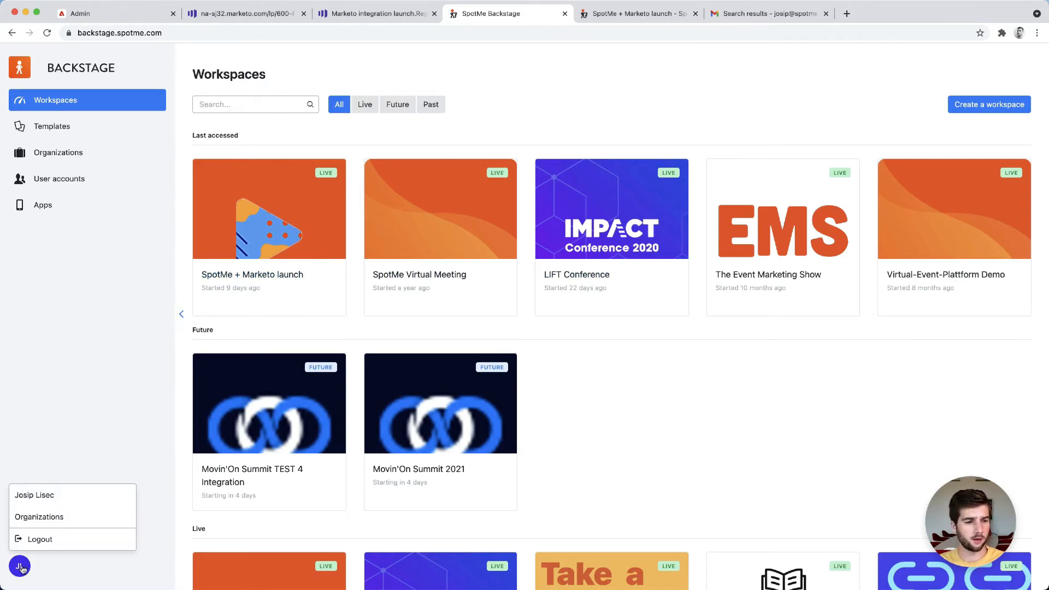
pyautogui.click(39, 495)
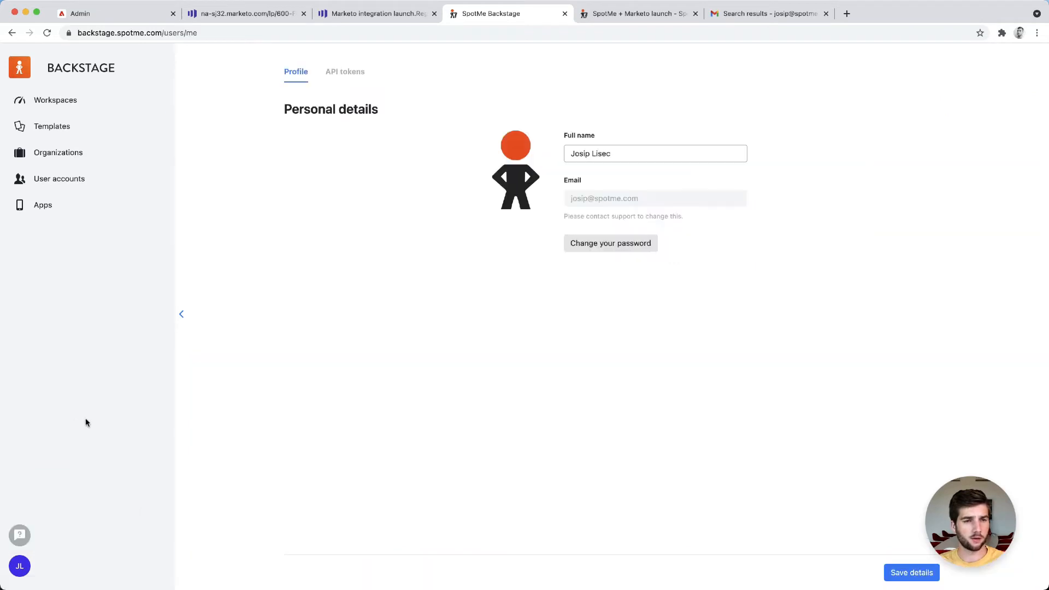
pyautogui.click(338, 74)
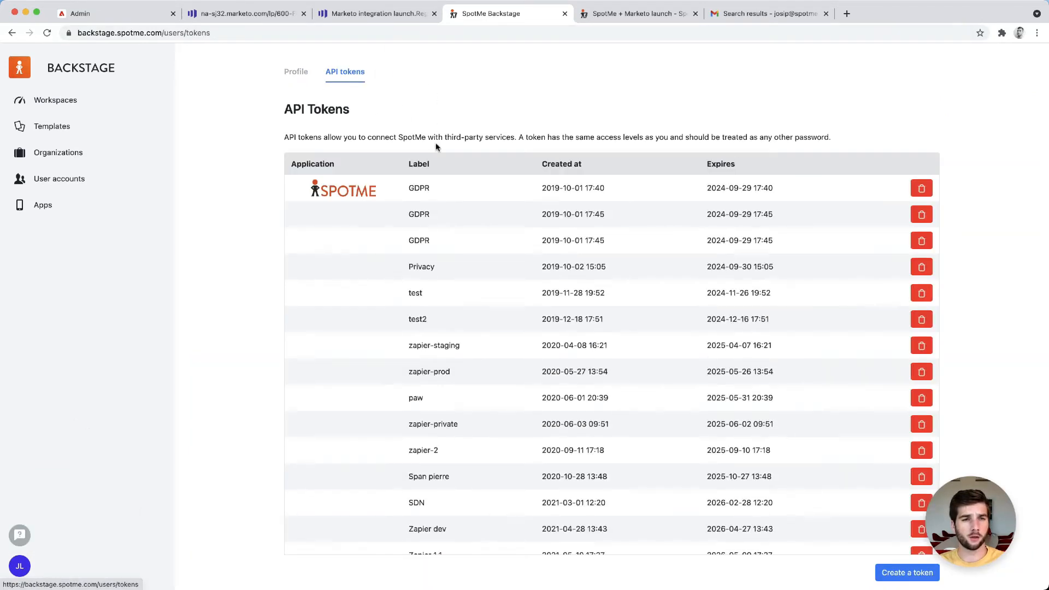
# Create a new API token labelled Marketo and select the generated token to copy it
pyautogui.click(906, 572)
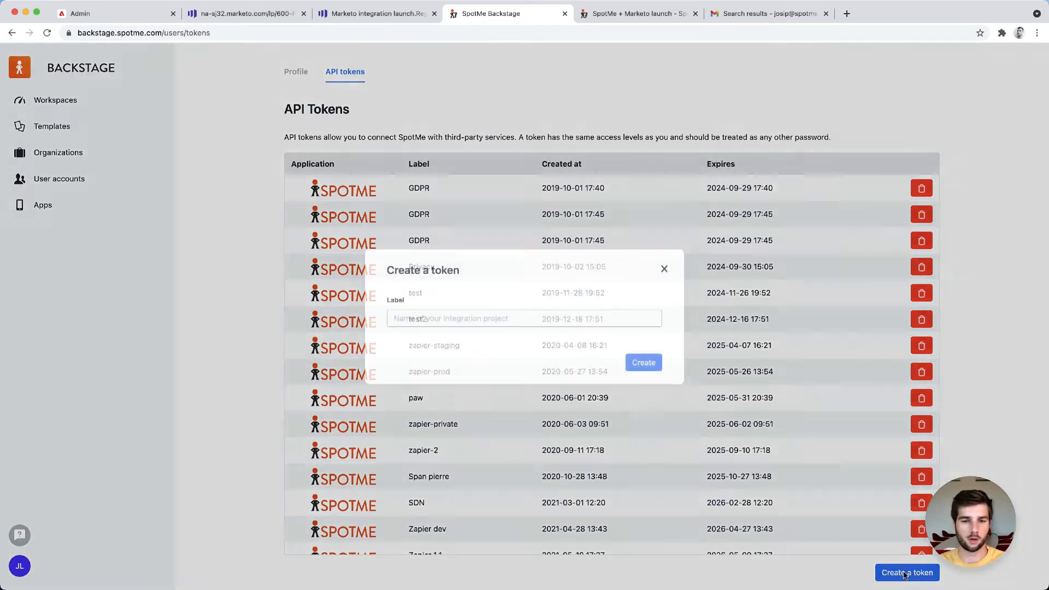
pyautogui.click(529, 319)
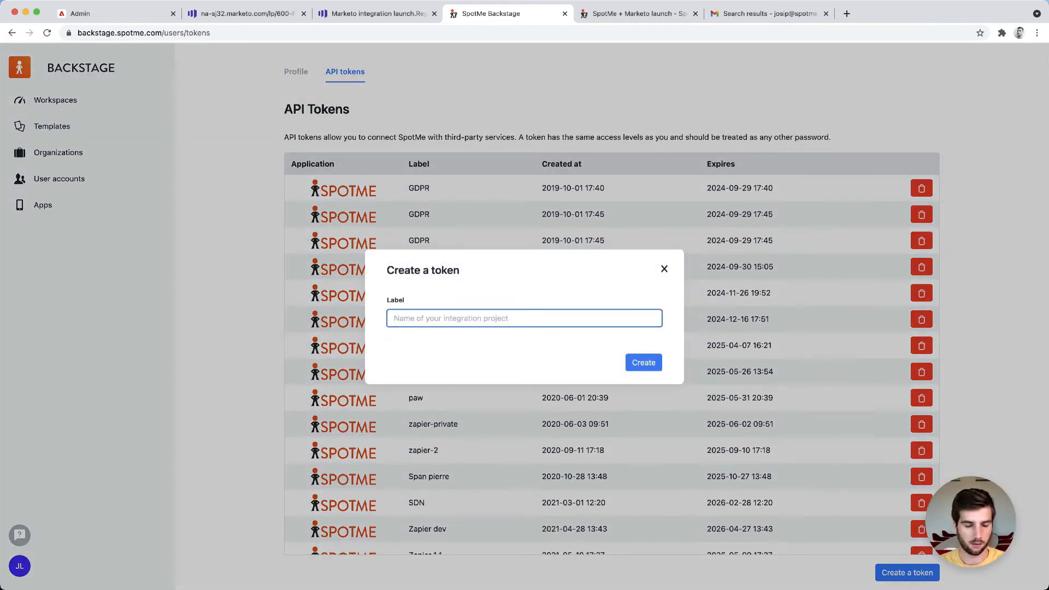
pyautogui.write('Marketo')
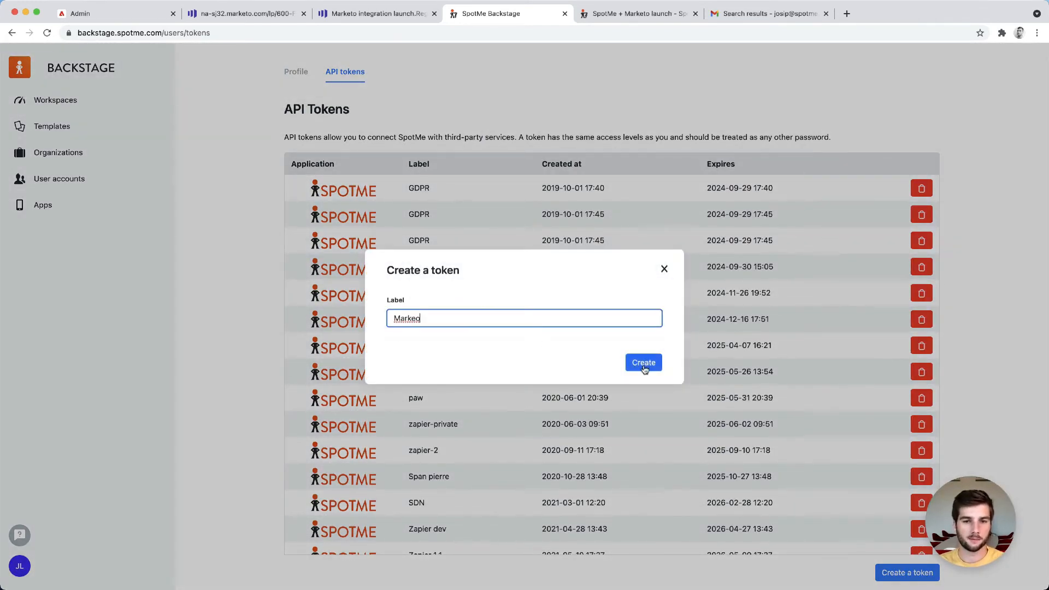
pyautogui.click(645, 365)
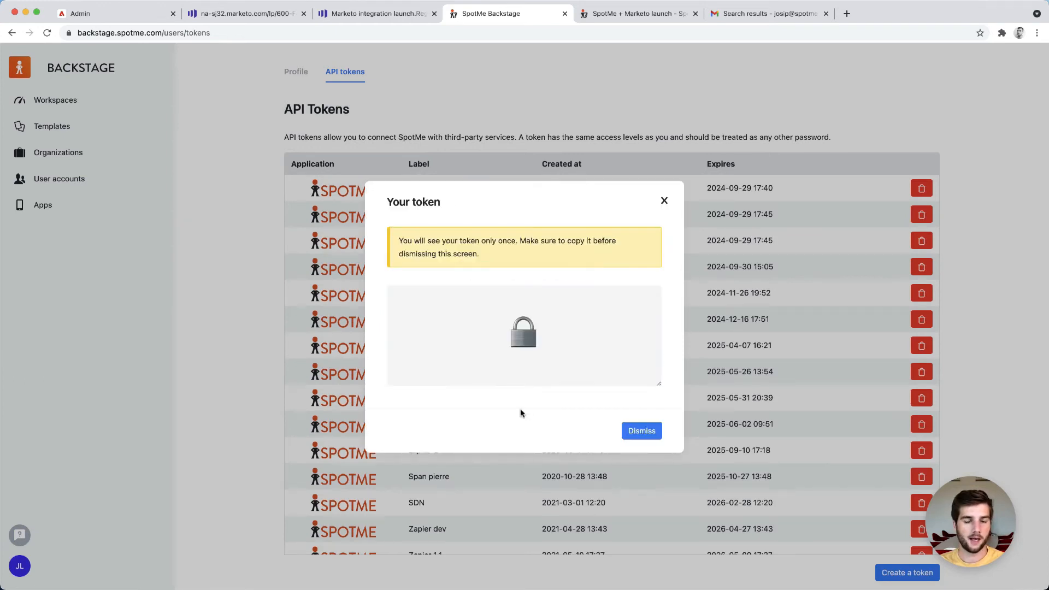
pyautogui.click(525, 352)
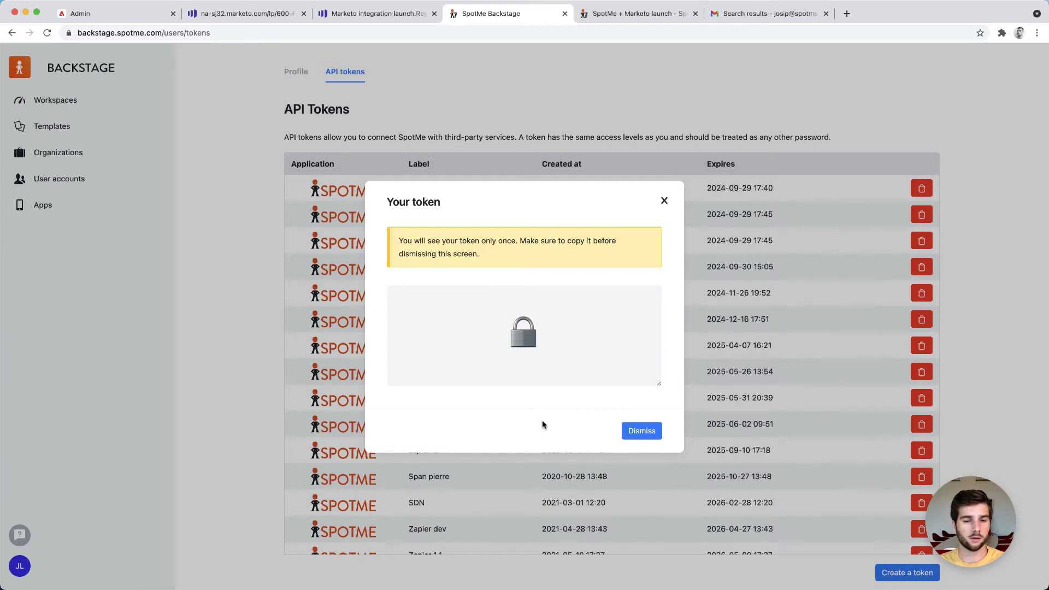
# Return to the Marketo webhook headers and set the Authorization value to Bearer followed by the pasted SpotMe API token, then save
pyautogui.click(113, 15)
pyautogui.click(551, 302)
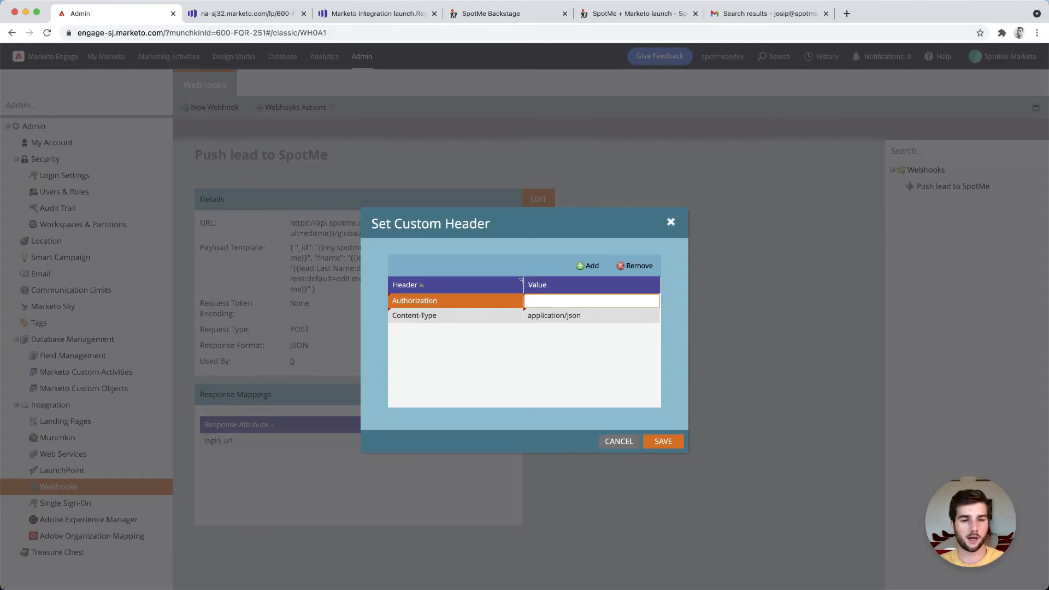
pyautogui.write('B')
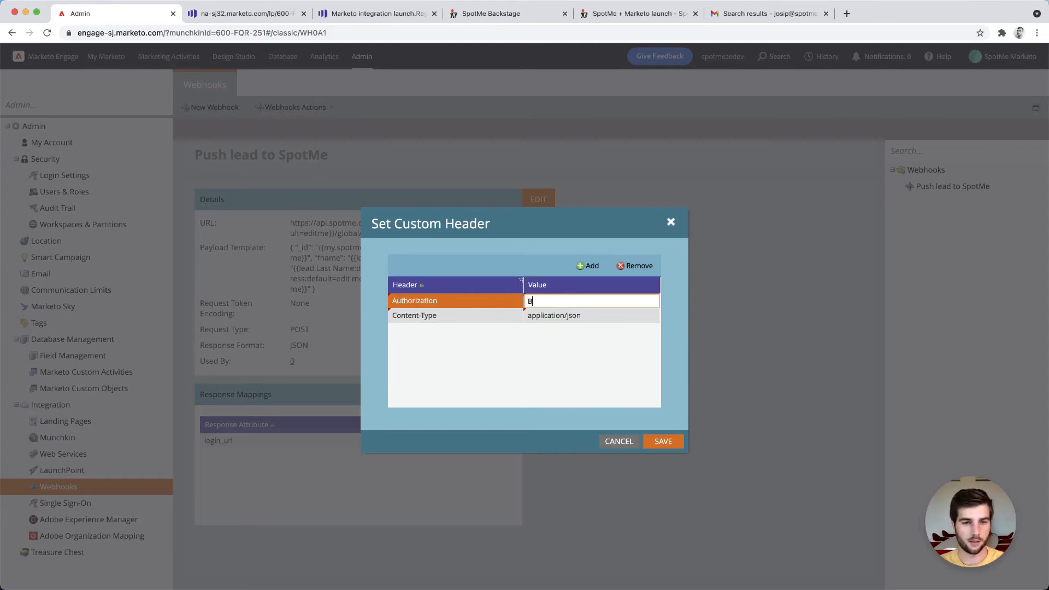
pyautogui.write('earer')
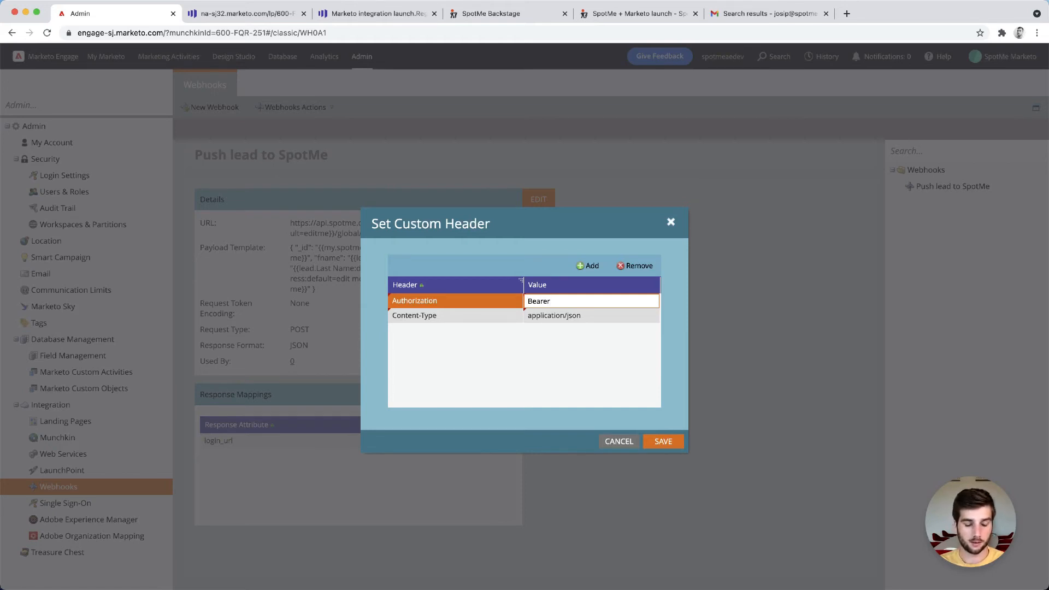
pyautogui.press('super+v')
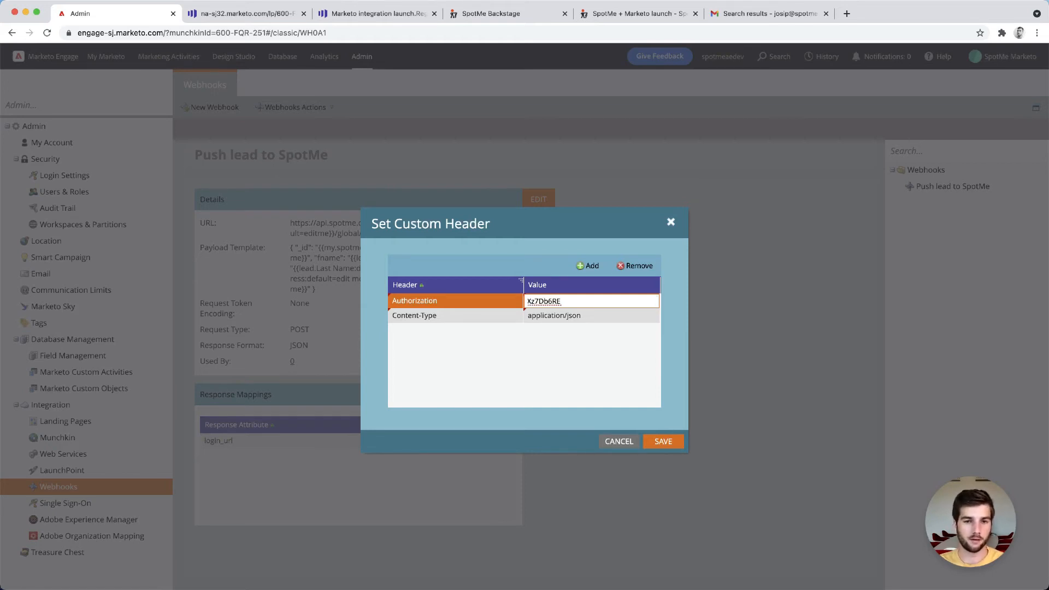
pyautogui.press('super+Left')
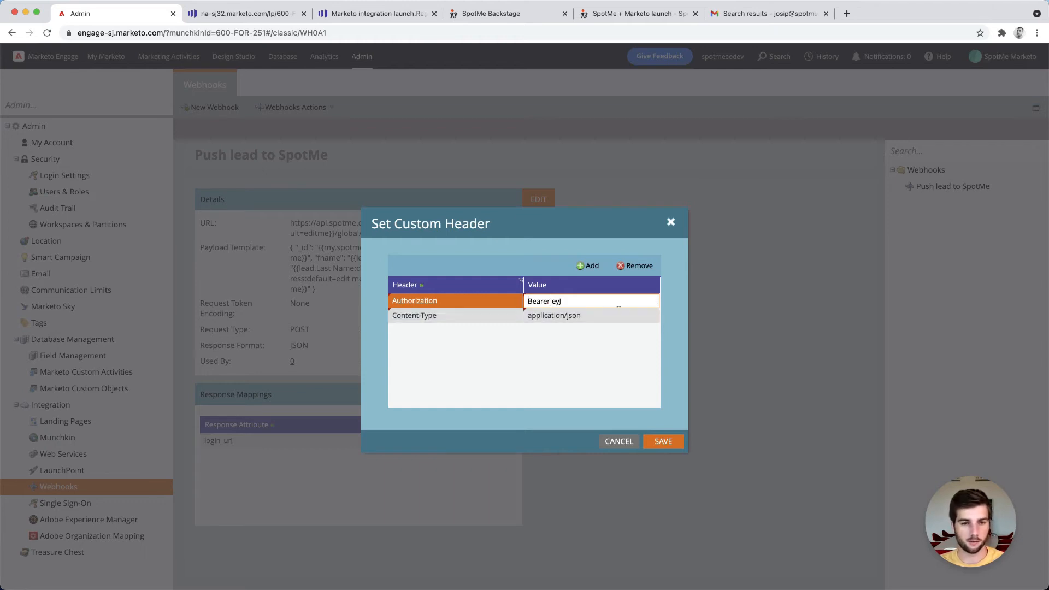
pyautogui.click(626, 367)
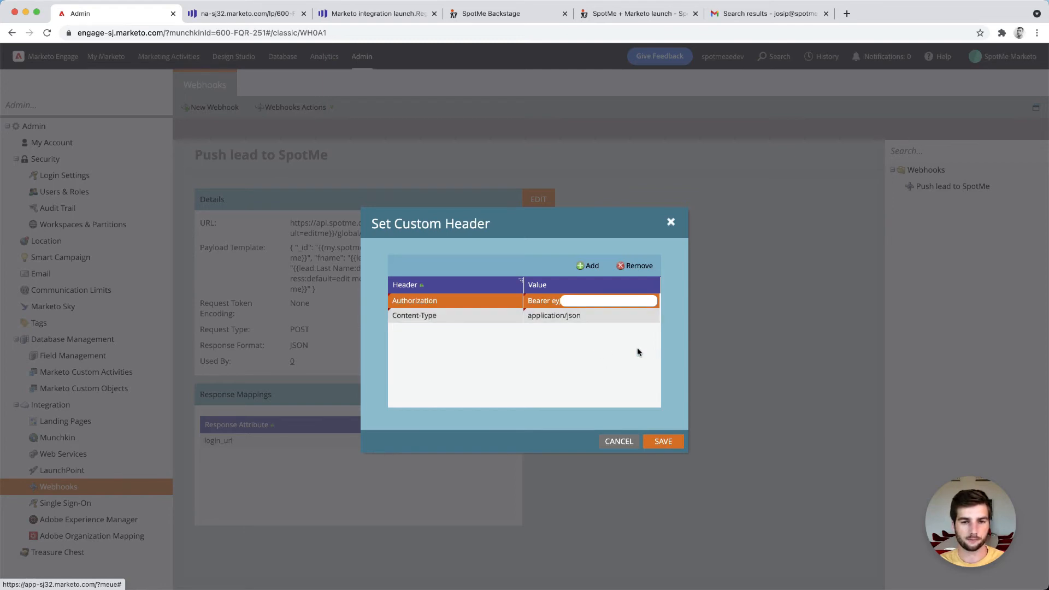
pyautogui.click(664, 443)
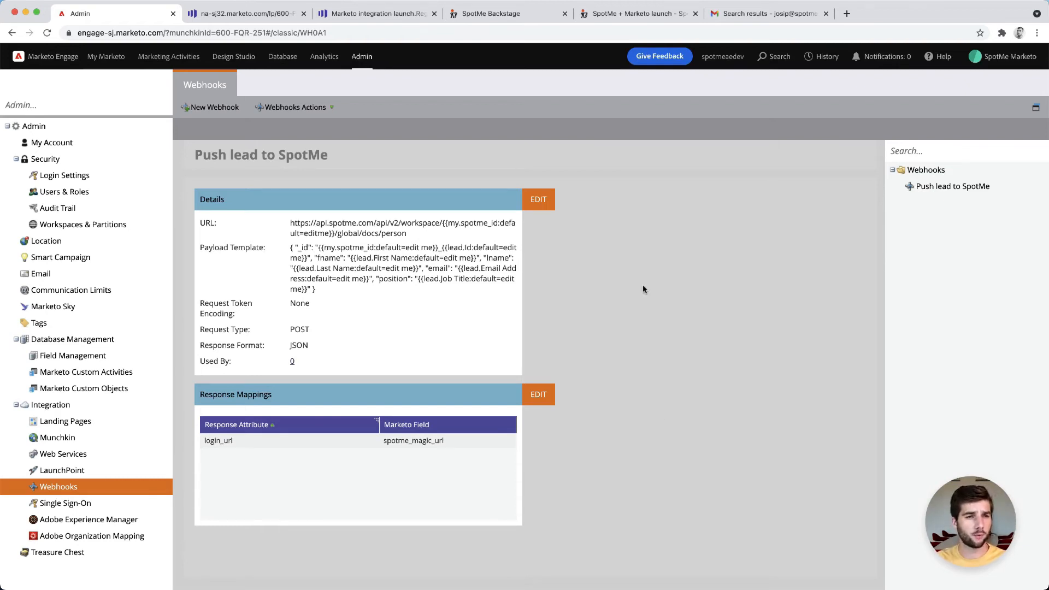
# Review the Marketo integration launch program, its event landing page and its registration confirmation email
pyautogui.click(170, 60)
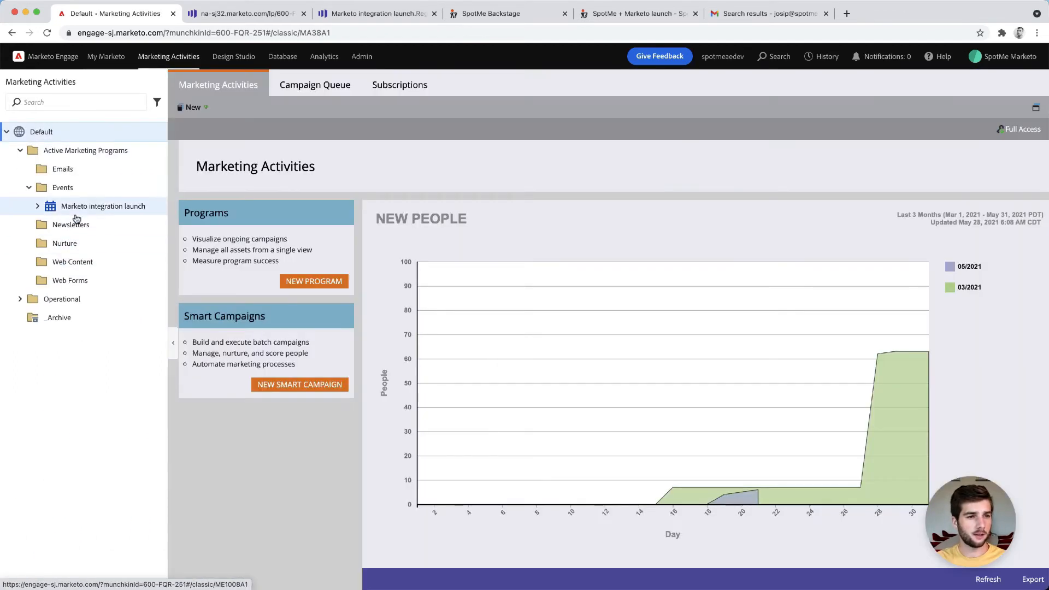
pyautogui.click(71, 207)
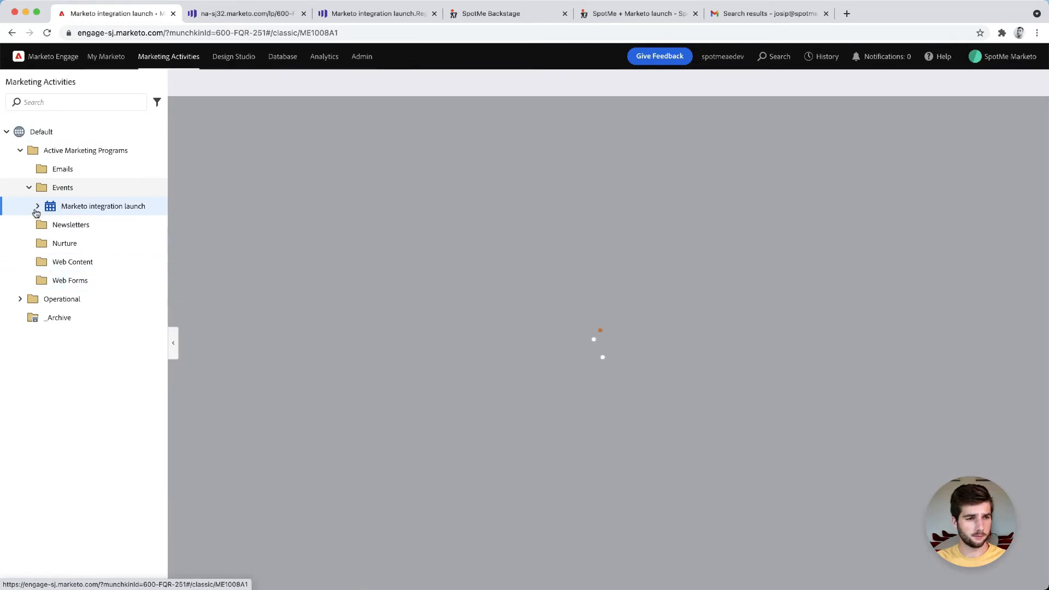
pyautogui.click(37, 206)
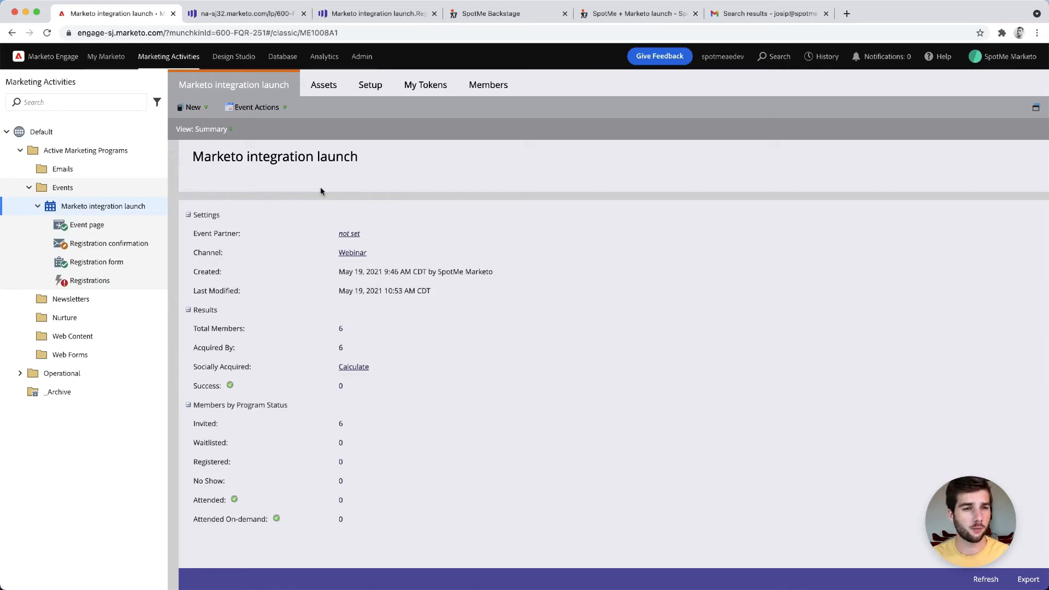
pyautogui.hotkey('ctrl', 'Tab')
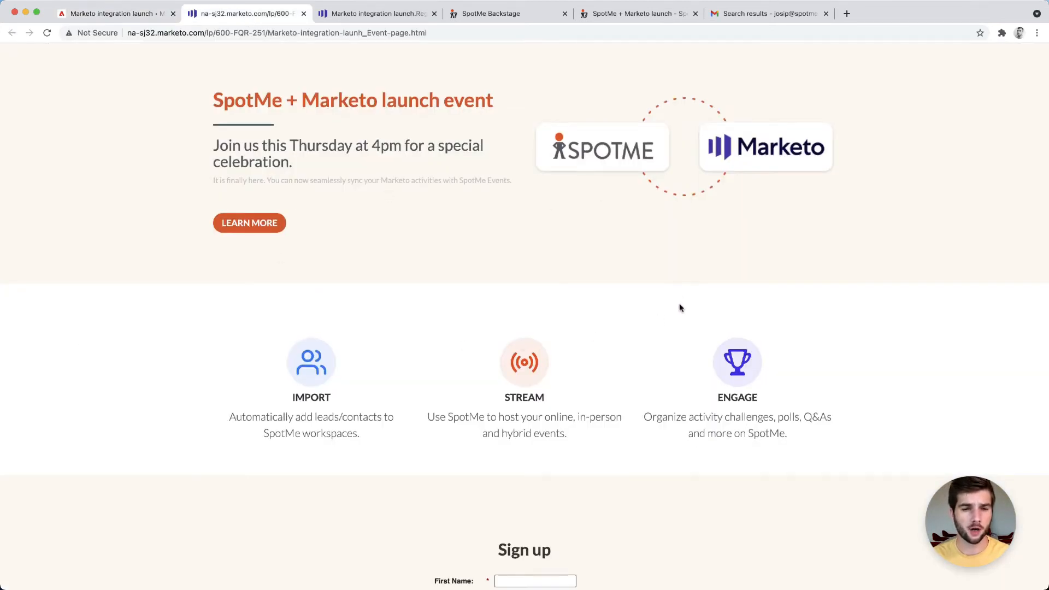
pyautogui.scroll(-3, 672, 319)
pyautogui.scroll(-3, 672, 319)
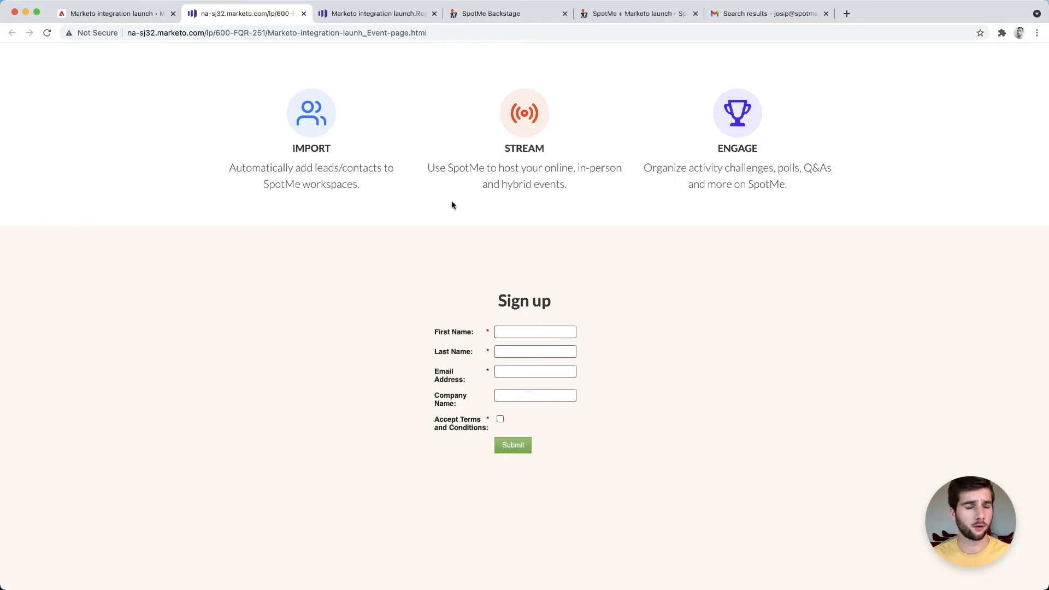
pyautogui.click(344, 13)
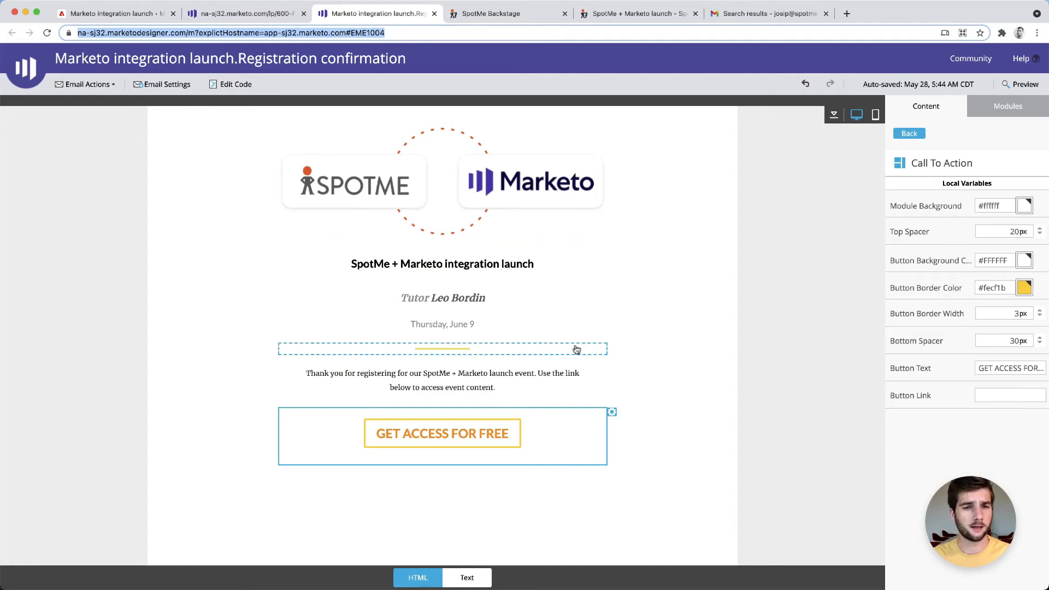
pyautogui.click(684, 281)
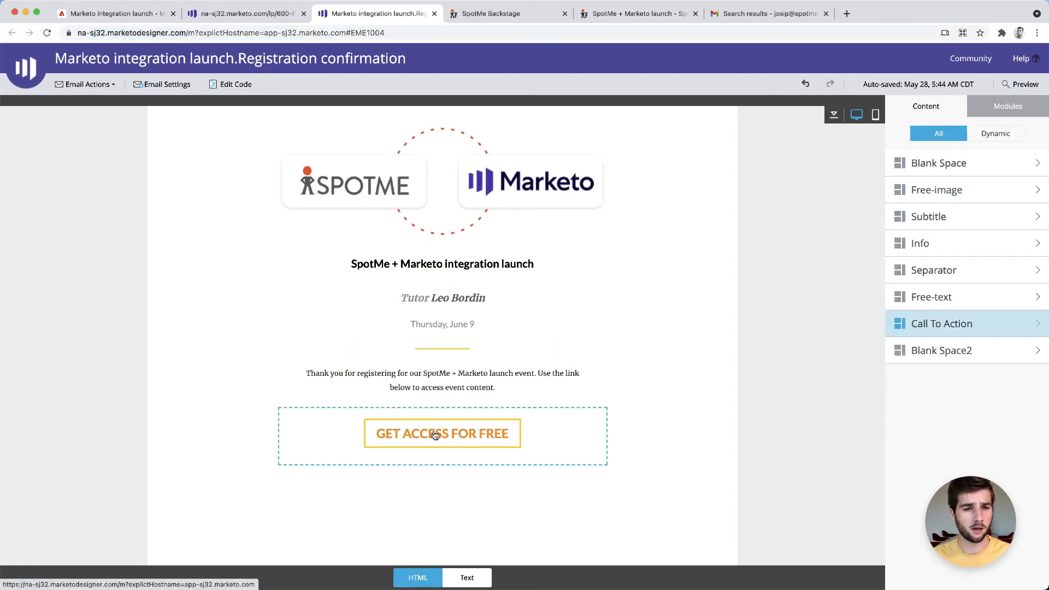
pyautogui.click(435, 435)
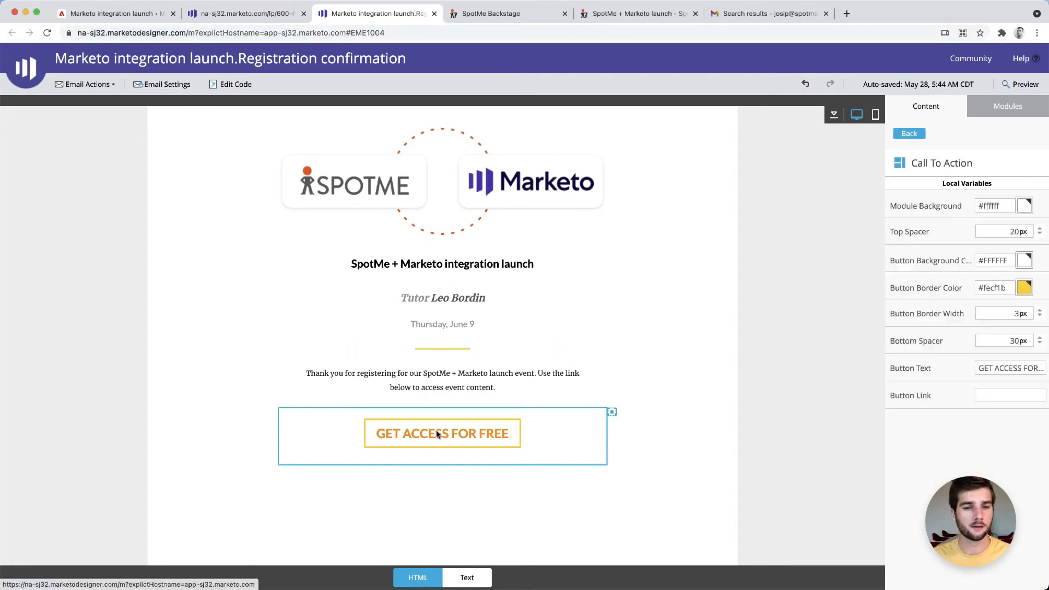
pyautogui.click(674, 445)
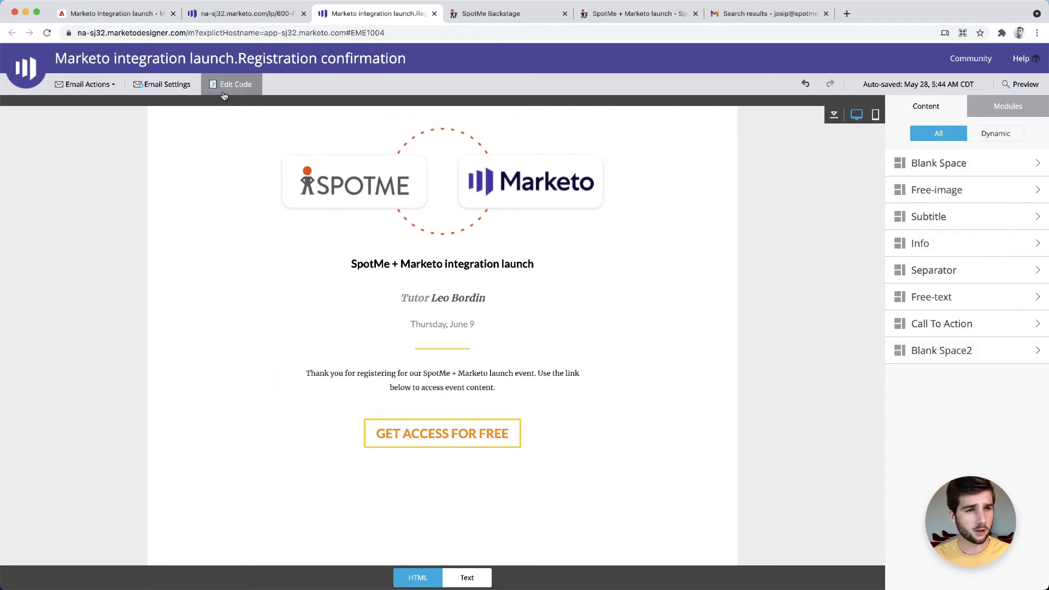
pyautogui.click(121, 18)
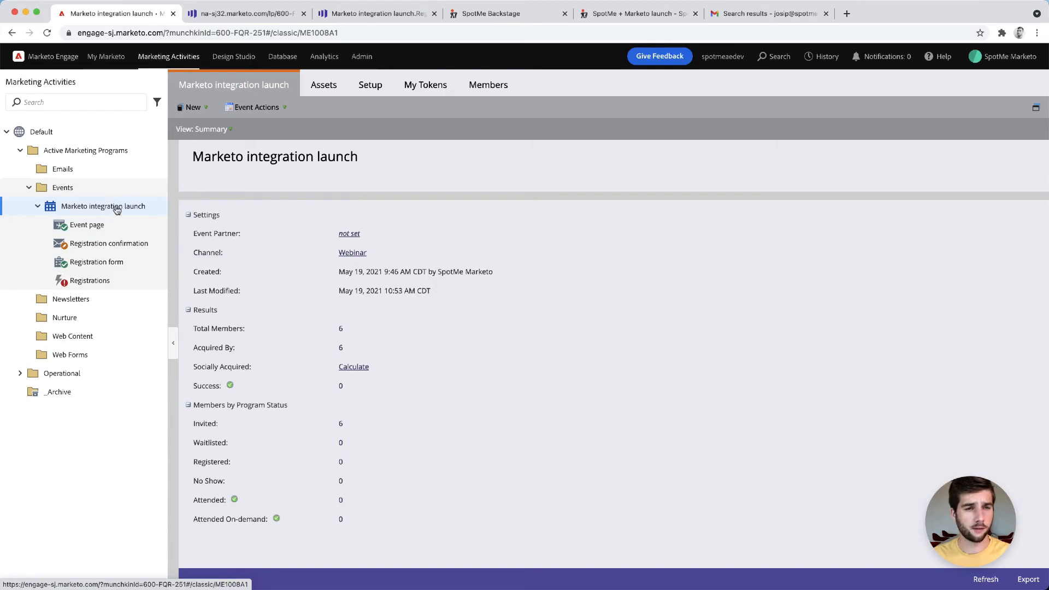
# Add a Text token named spotme_id to the Marketo integration launch program's tokens
pyautogui.click(435, 88)
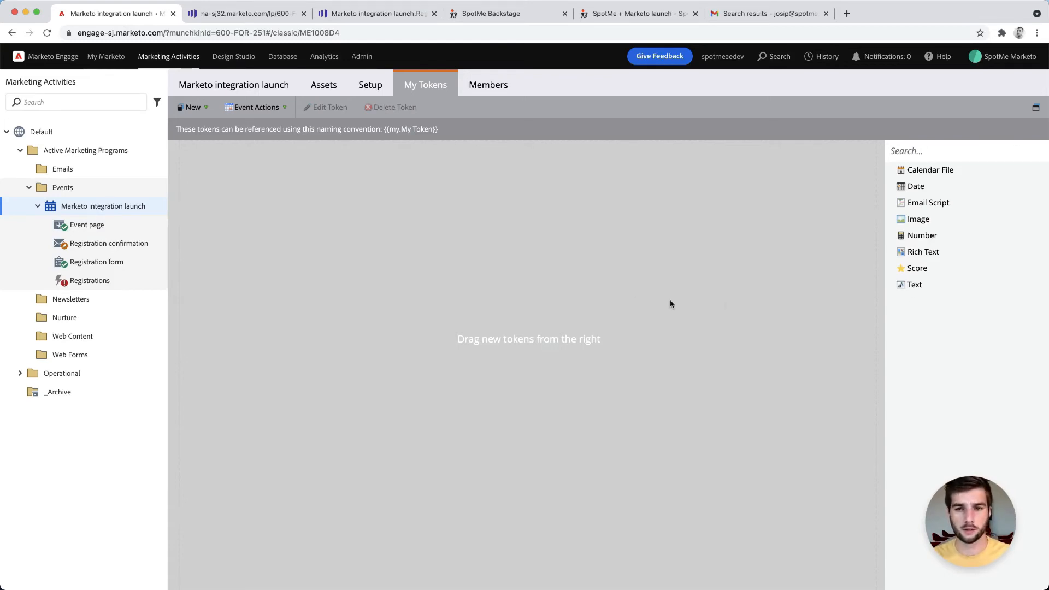
pyautogui.moveTo(909, 284); pyautogui.dragTo(428, 244)
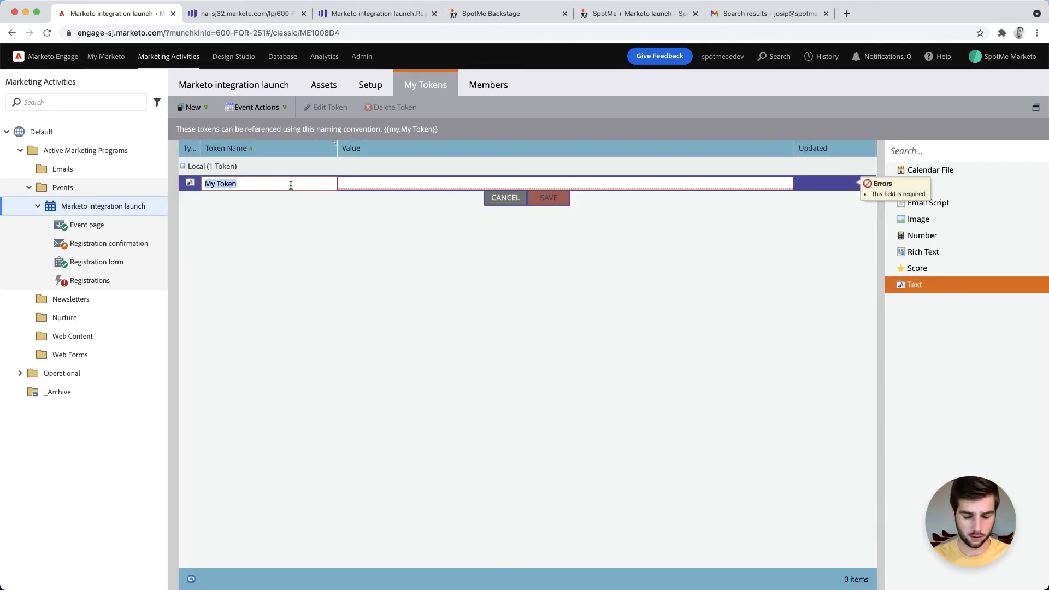
pyautogui.write('spotme_id')
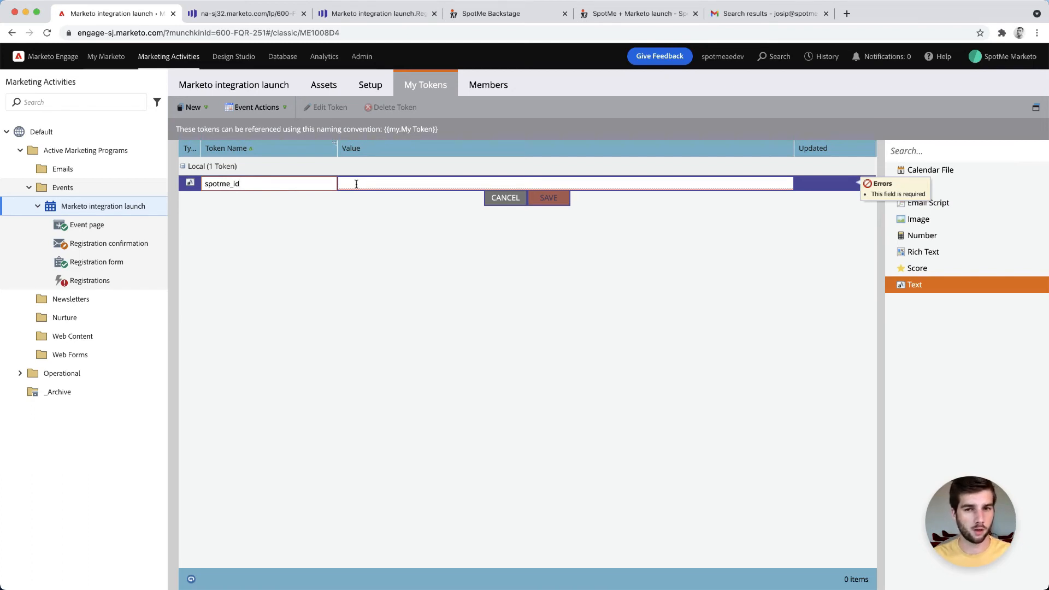
pyautogui.click(356, 184)
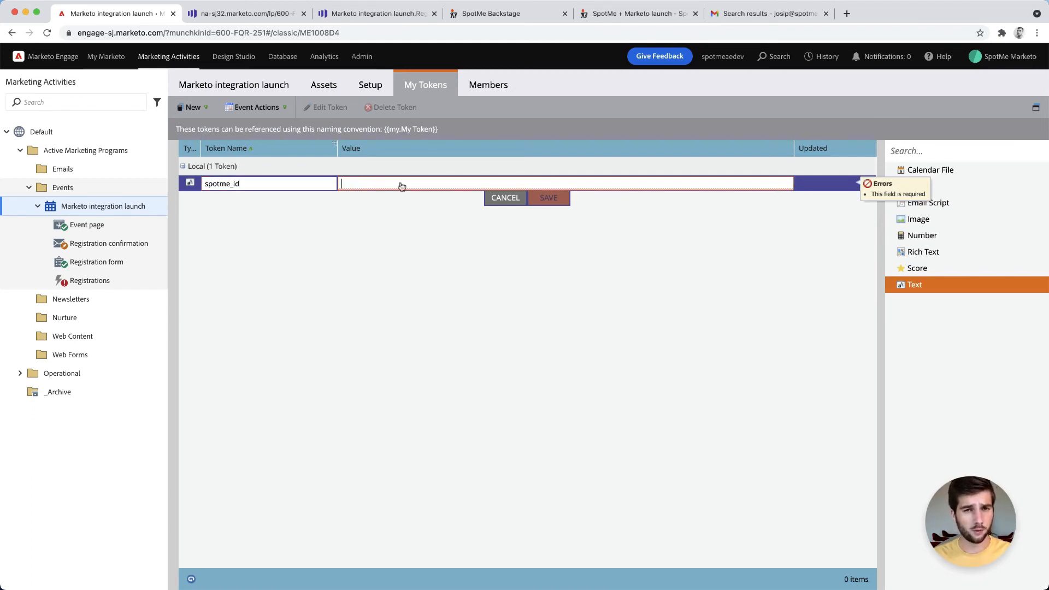
# Copy the event ID from the SpotMe event's URL and paste it as the spotme_id token value, then save
pyautogui.click(609, 19)
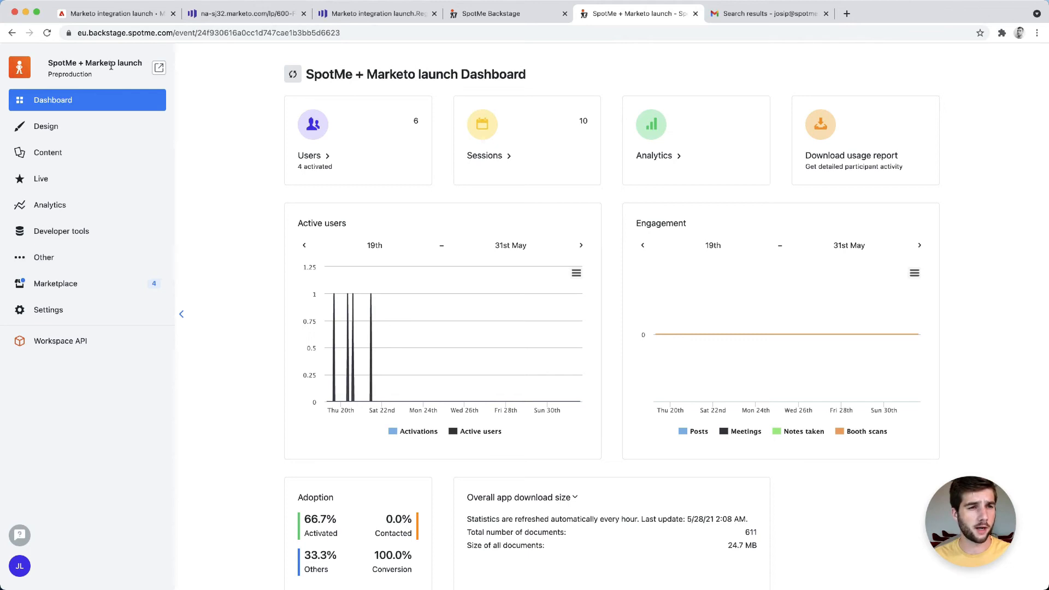
pyautogui.doubleClick(232, 34)
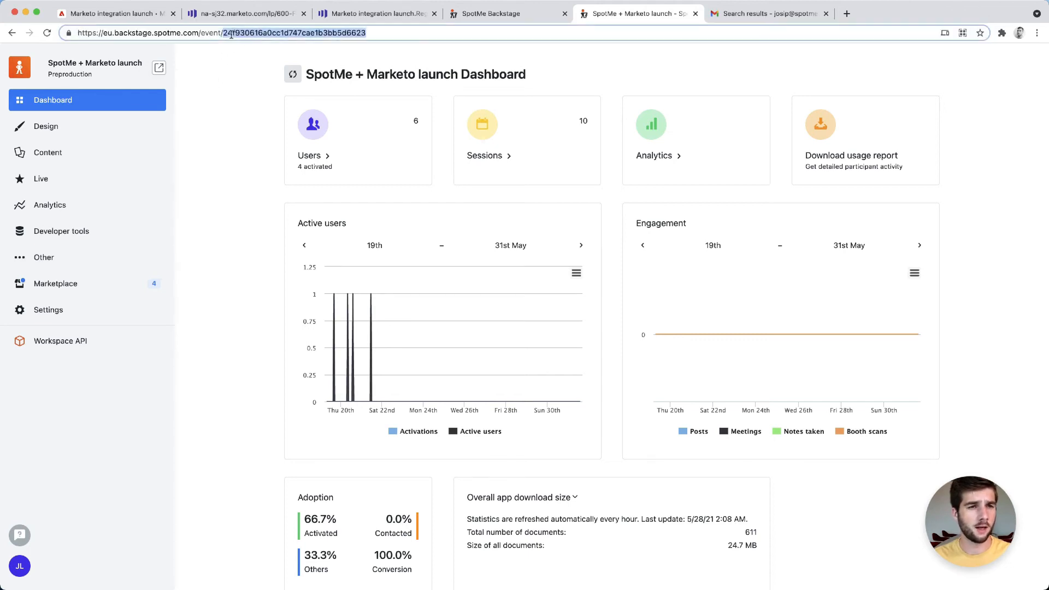
pyautogui.click(276, 48)
pyautogui.doubleClick(258, 34)
pyautogui.rightClick(264, 35)
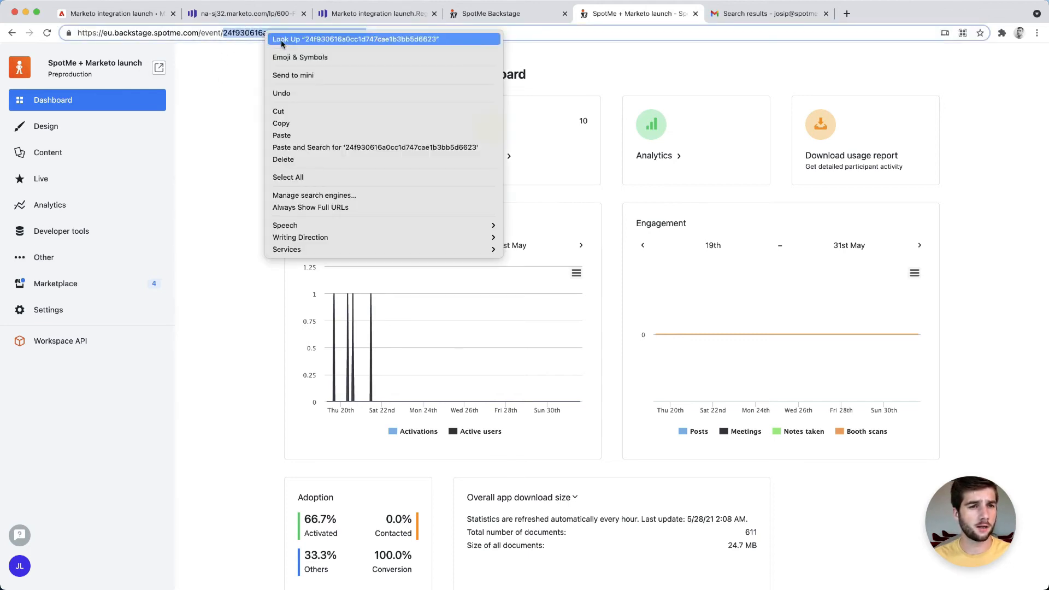
pyautogui.click(298, 123)
pyautogui.click(215, 80)
pyautogui.click(136, 19)
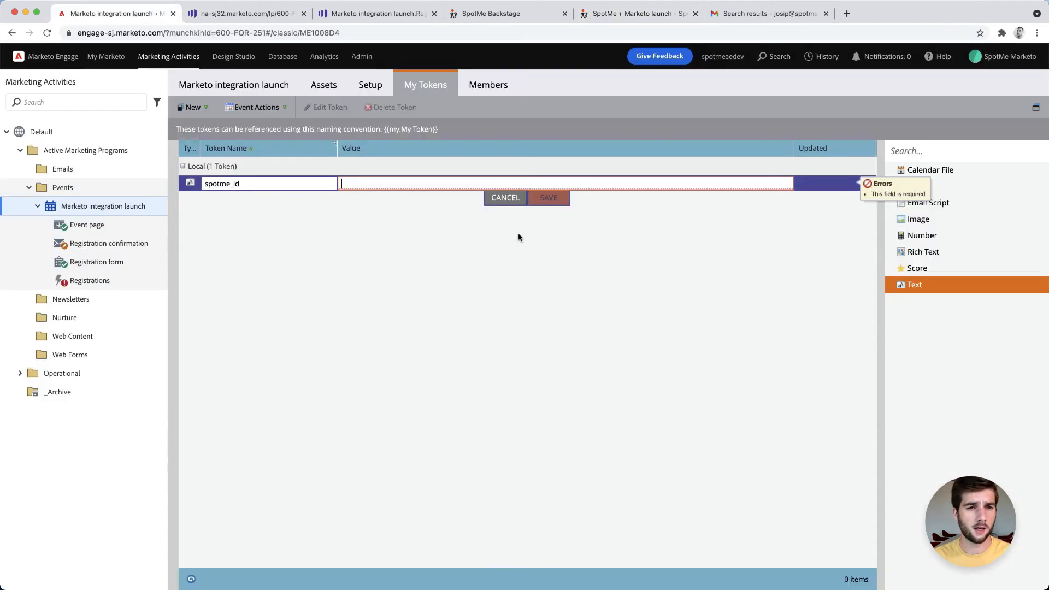
pyautogui.rightClick(376, 184)
pyautogui.click(433, 264)
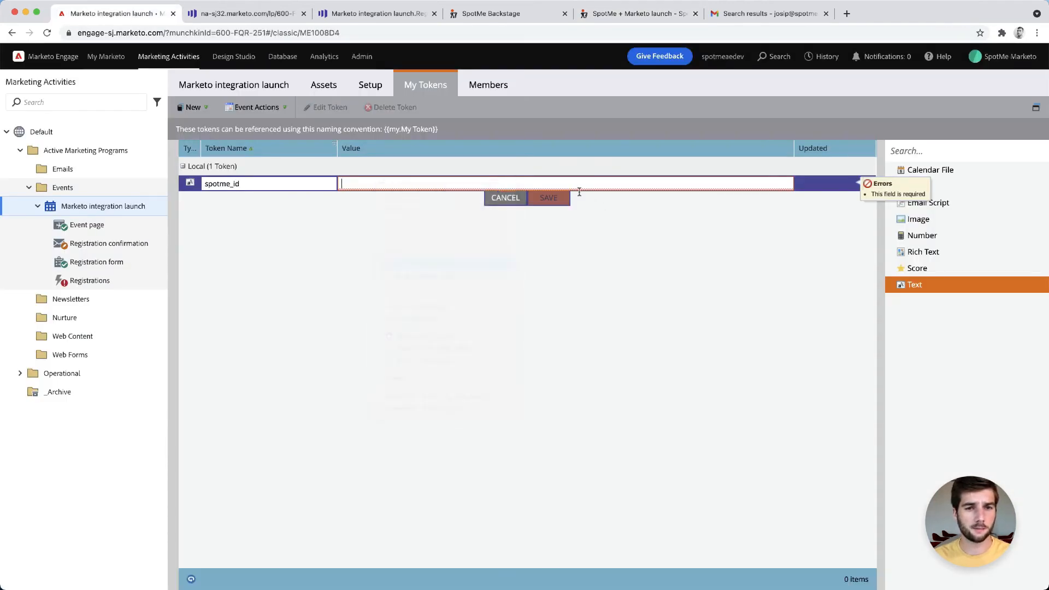
pyautogui.click(551, 198)
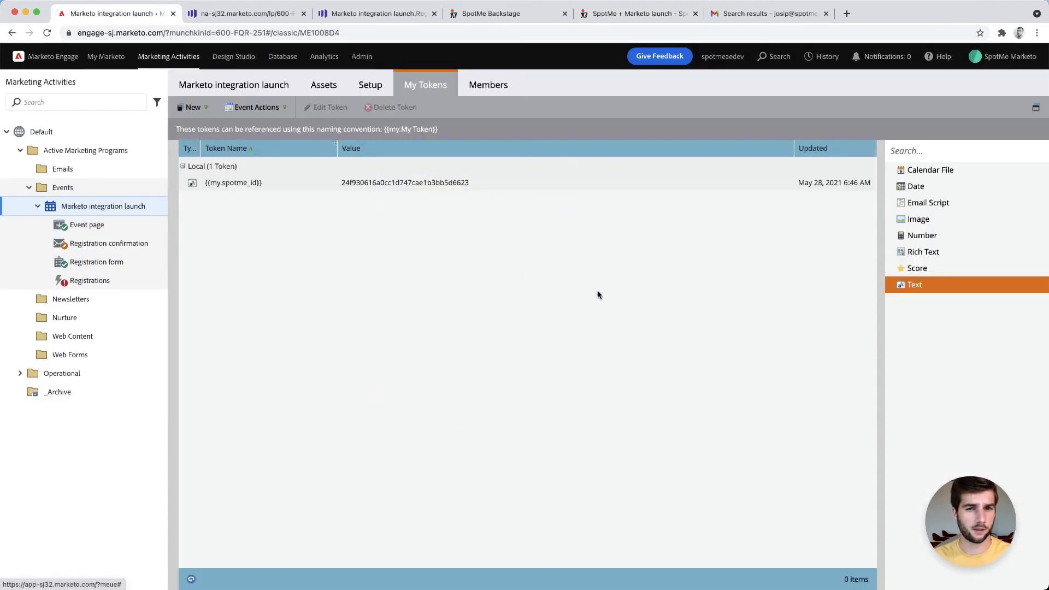
# Add a Call Webhook step using Push lead to SpotMe to the Registrations campaign flow
pyautogui.click(91, 285)
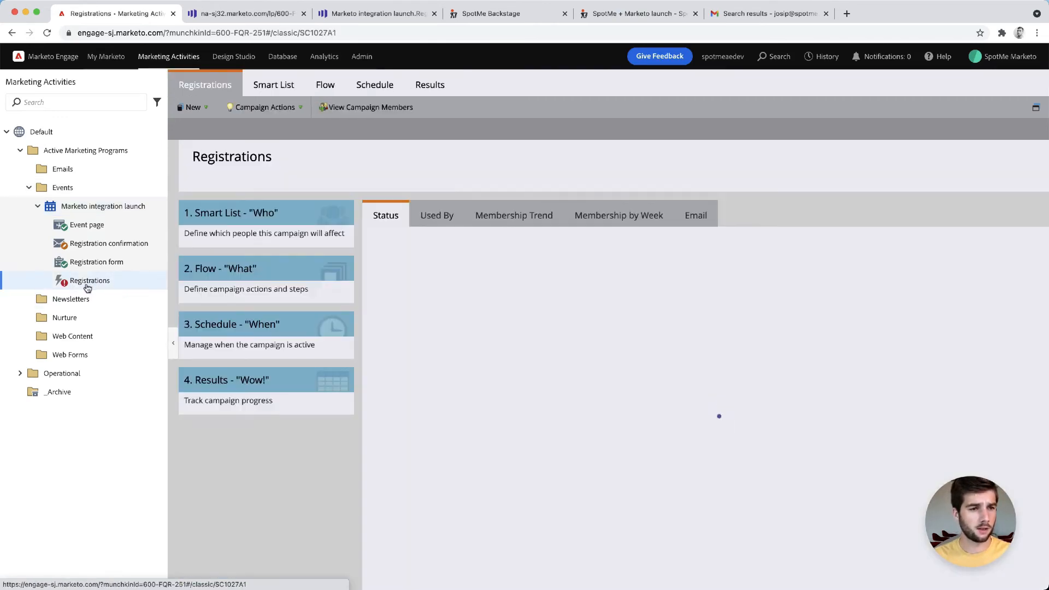
pyautogui.click(330, 87)
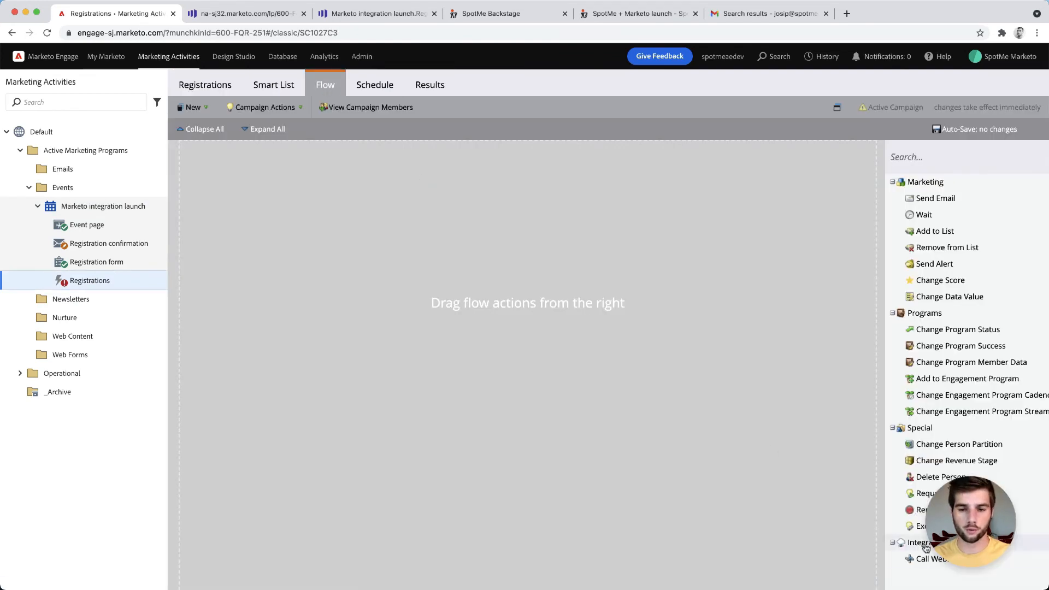
pyautogui.moveTo(928, 558); pyautogui.dragTo(667, 297)
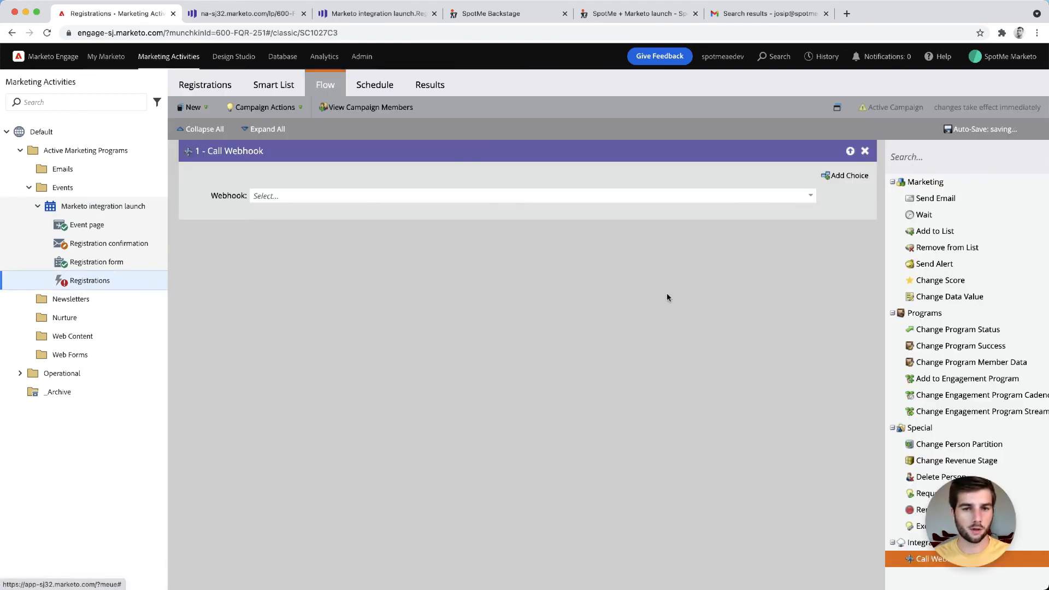
pyautogui.click(809, 196)
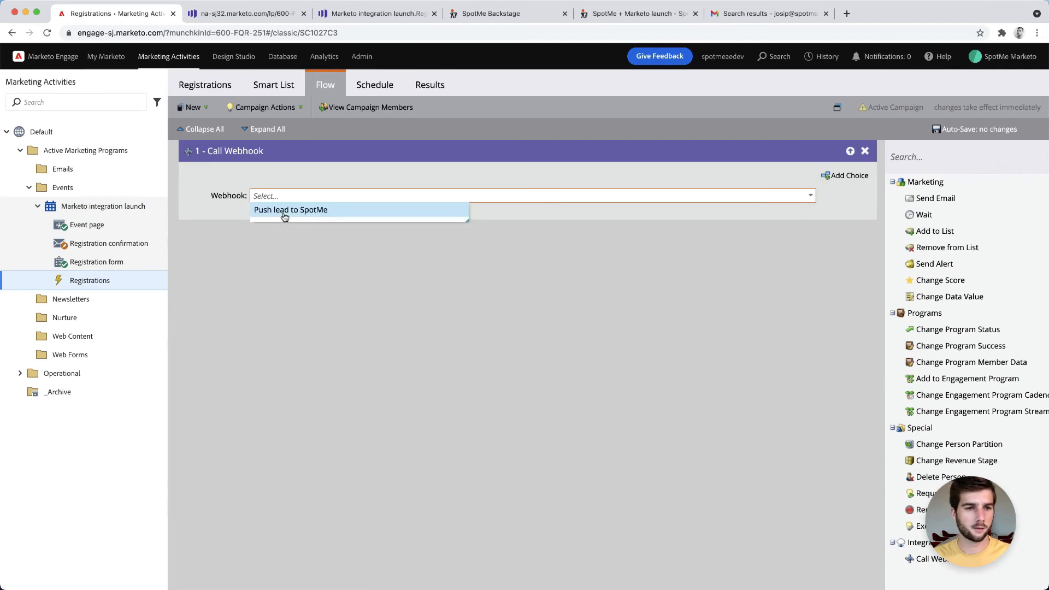
pyautogui.click(285, 213)
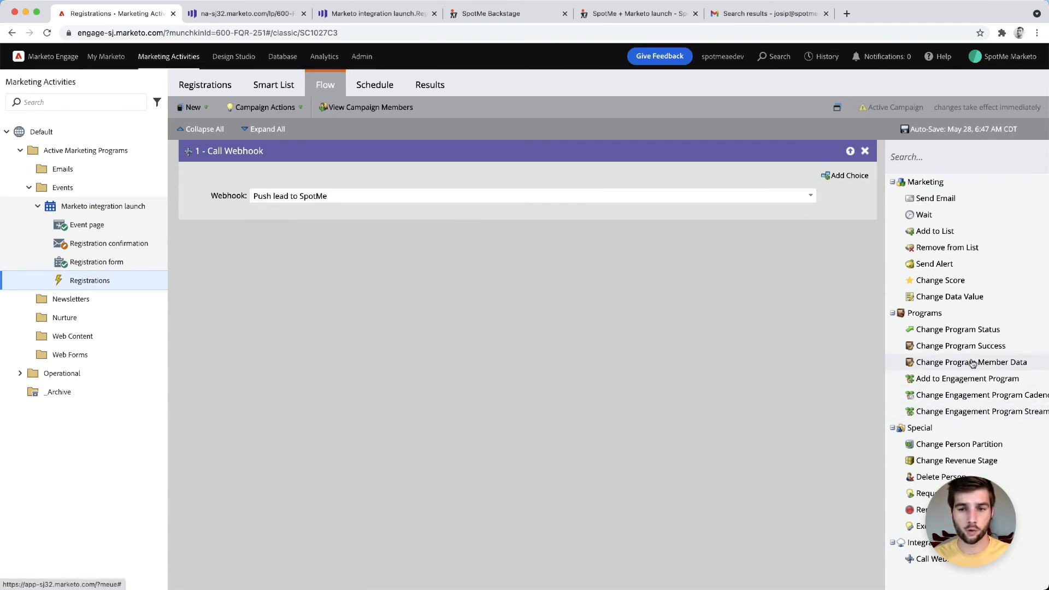
# Add a Change Program Member Data step setting SpotMe Login URL (program member) to the {{lead.SpotMe Magic URL (person)}} token
pyautogui.moveTo(973, 364); pyautogui.dragTo(500, 336)
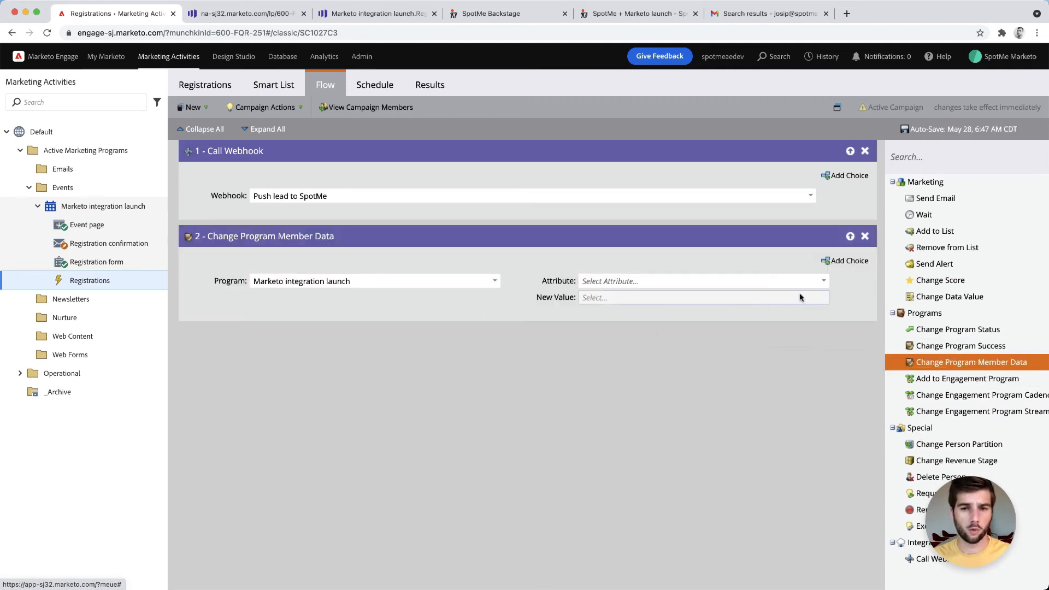
pyautogui.click(809, 281)
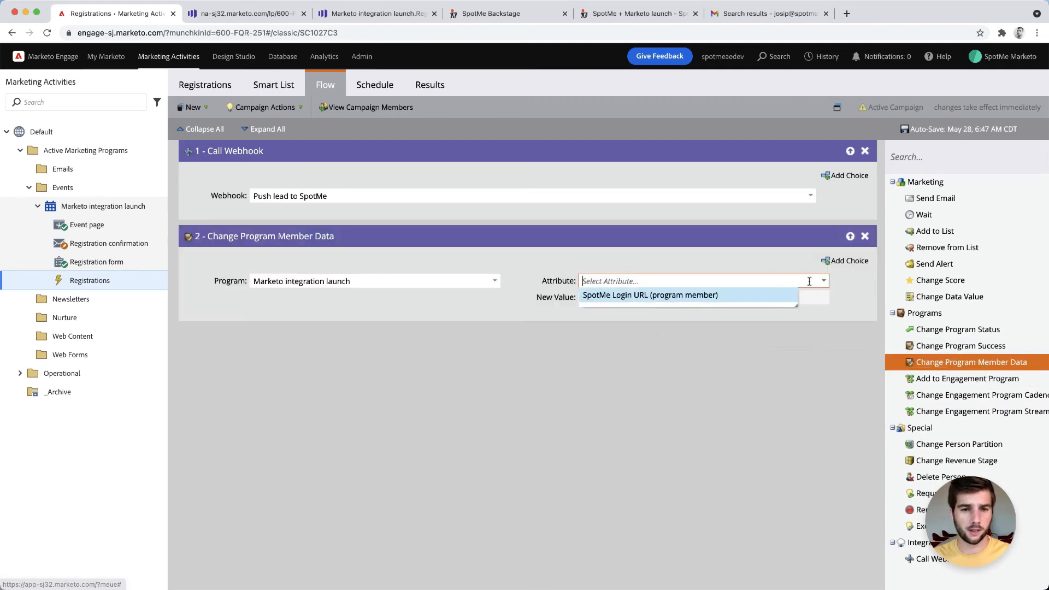
pyautogui.click(639, 298)
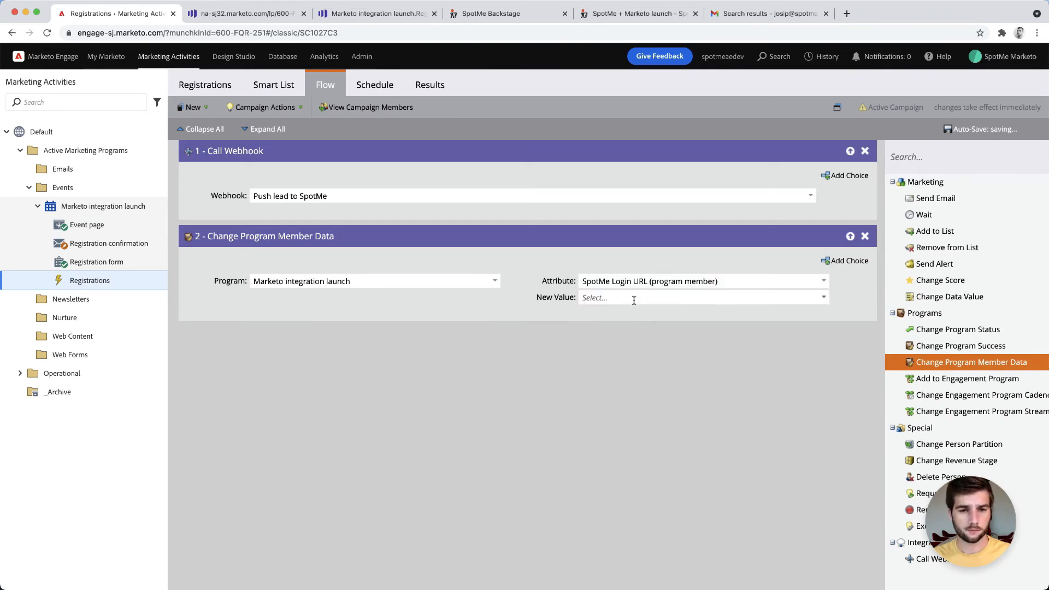
pyautogui.click(632, 299)
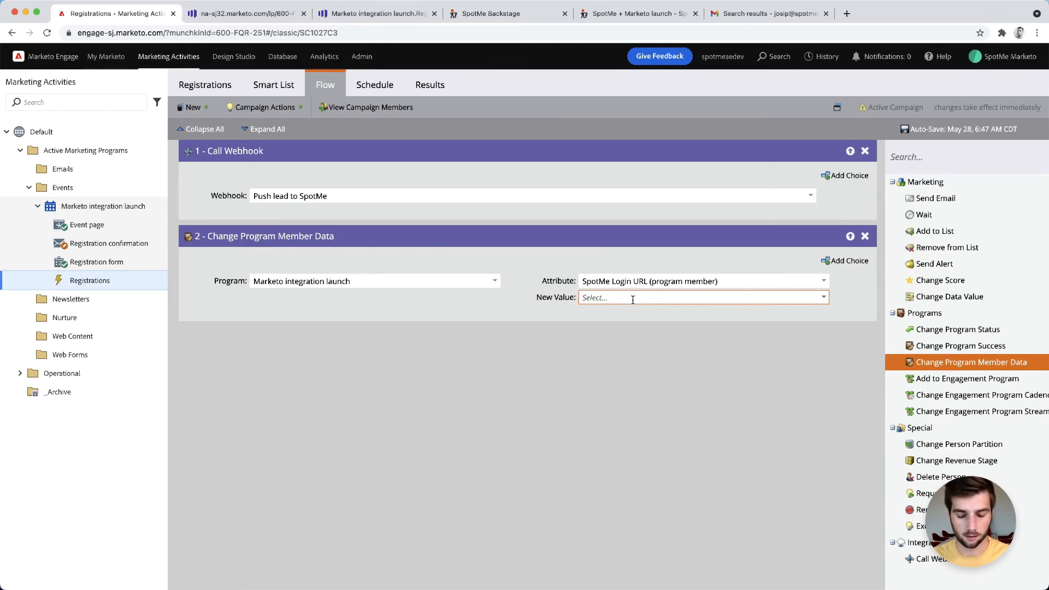
pyautogui.write('{{')
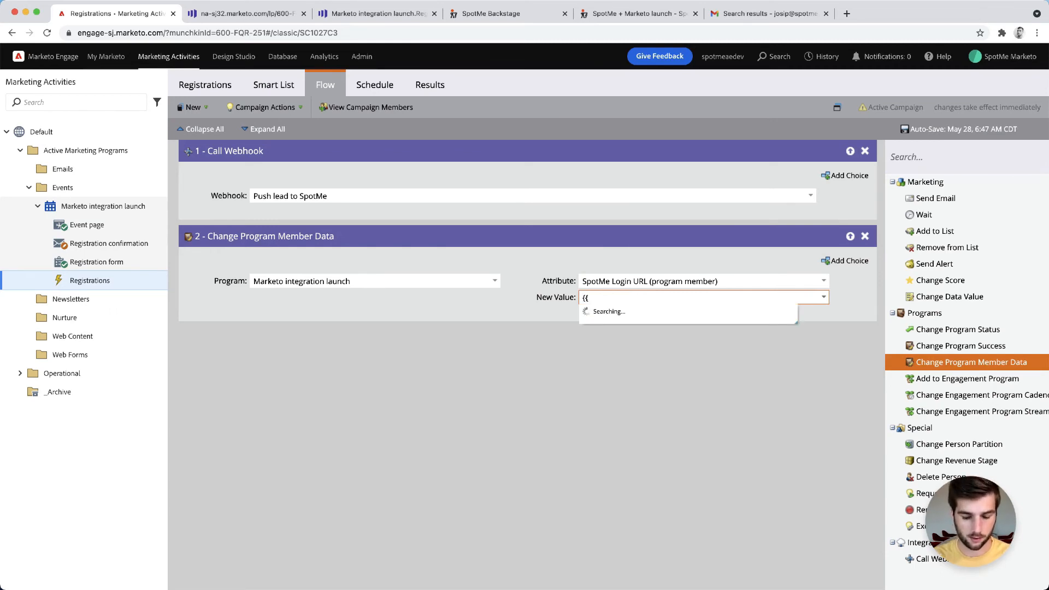
pyautogui.write('lead.')
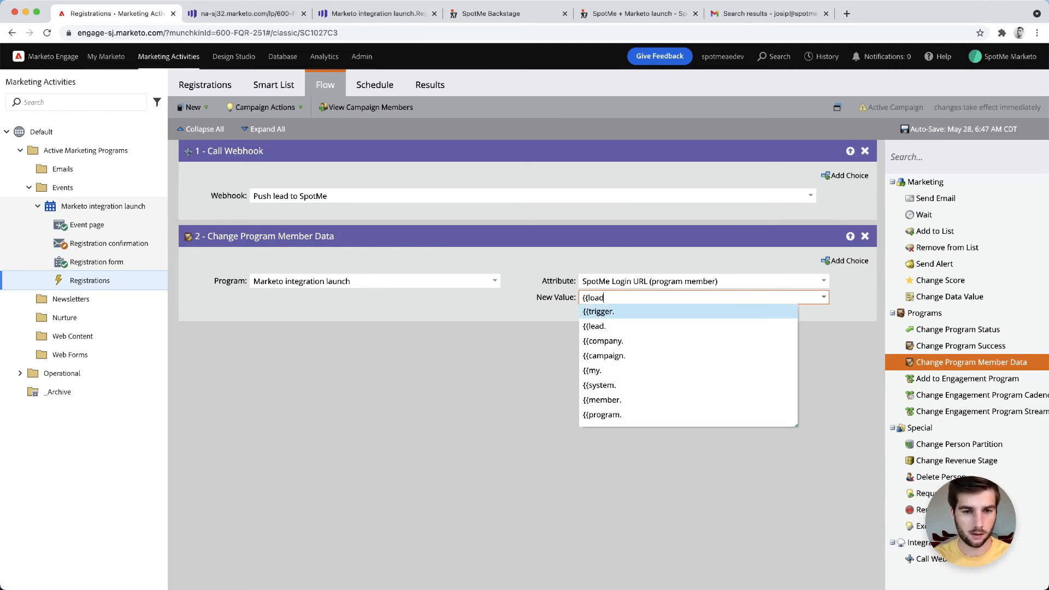
pyautogui.write('spotme')
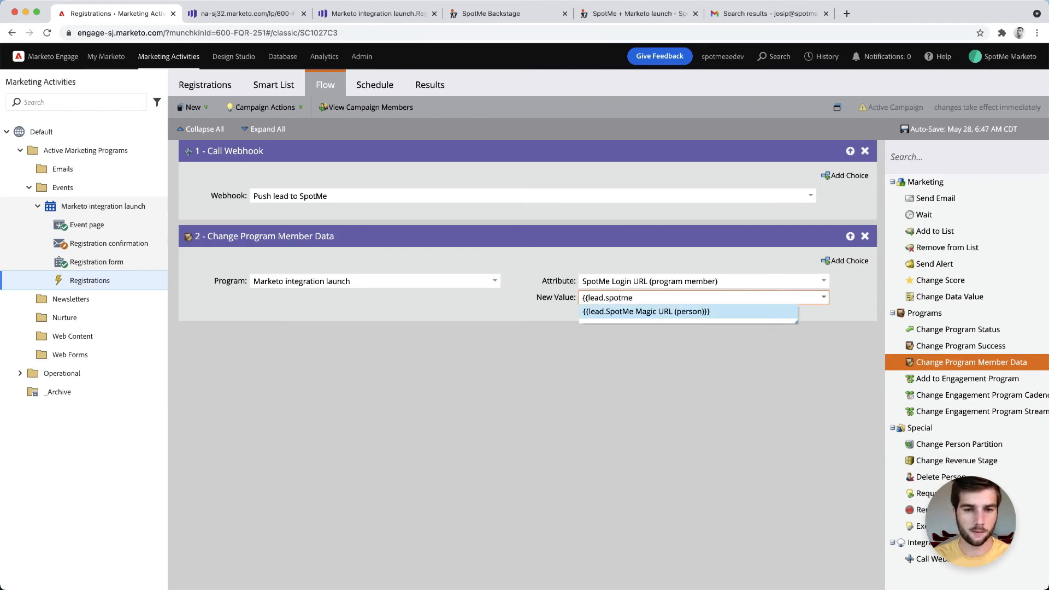
pyautogui.click(629, 313)
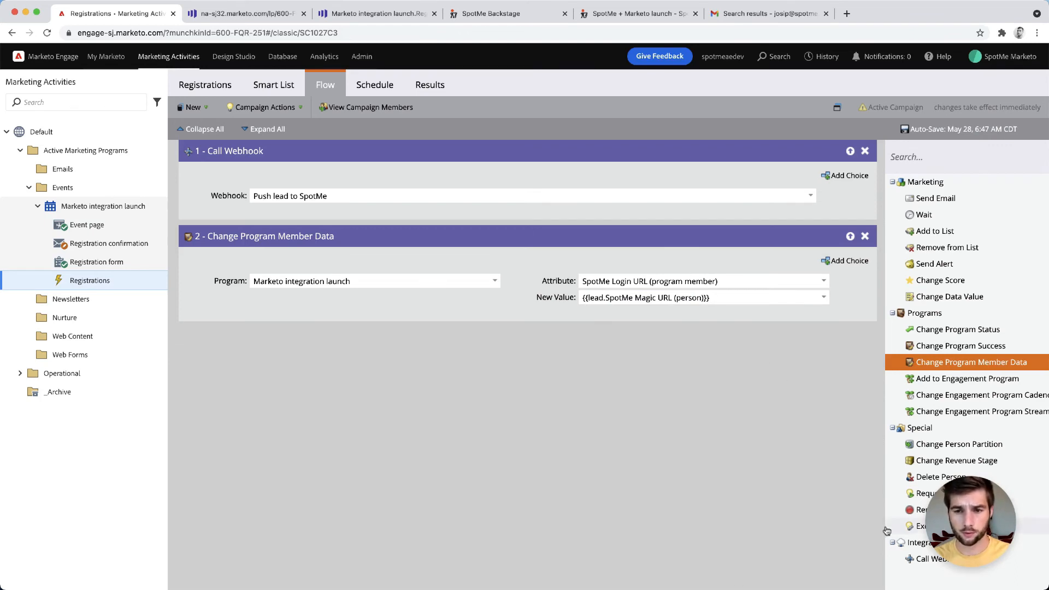
# Add a Send Email step that sends the Marketo integration launch.Registration confirmation email
pyautogui.moveTo(933, 203); pyautogui.dragTo(485, 362)
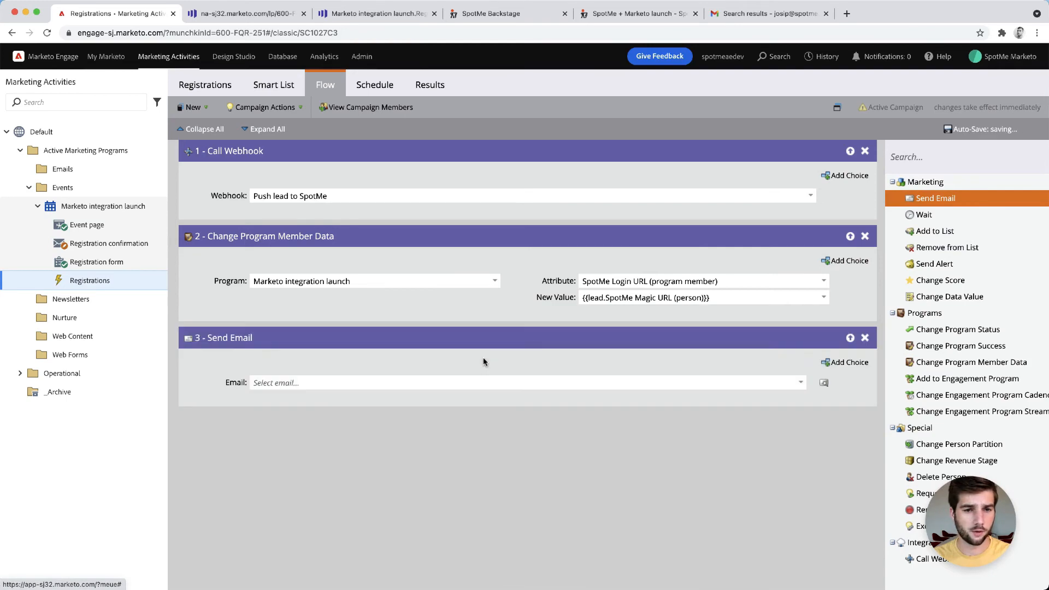
pyautogui.click(798, 383)
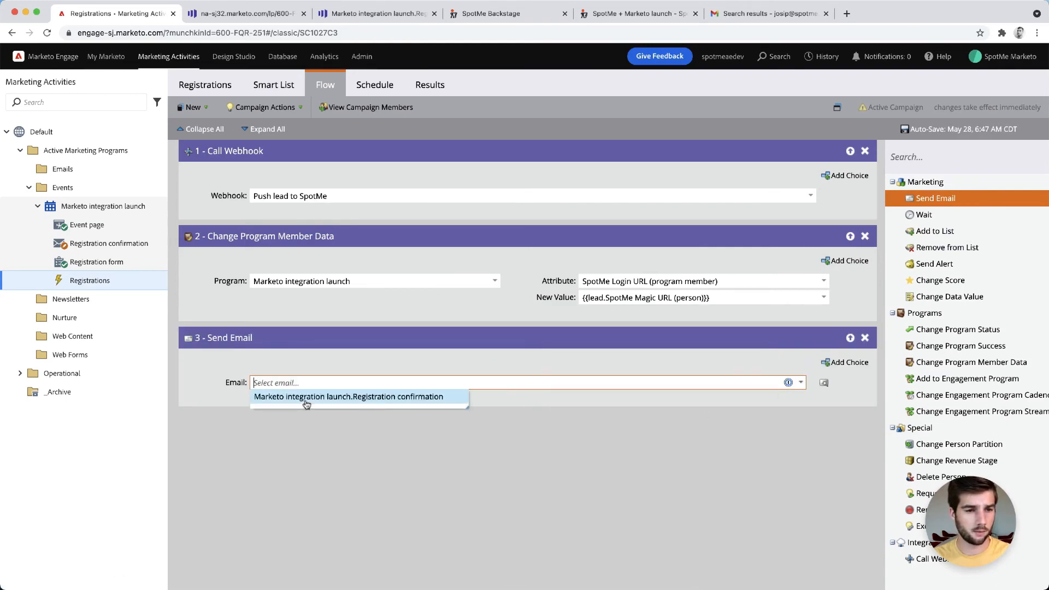
pyautogui.click(304, 398)
pyautogui.click(343, 427)
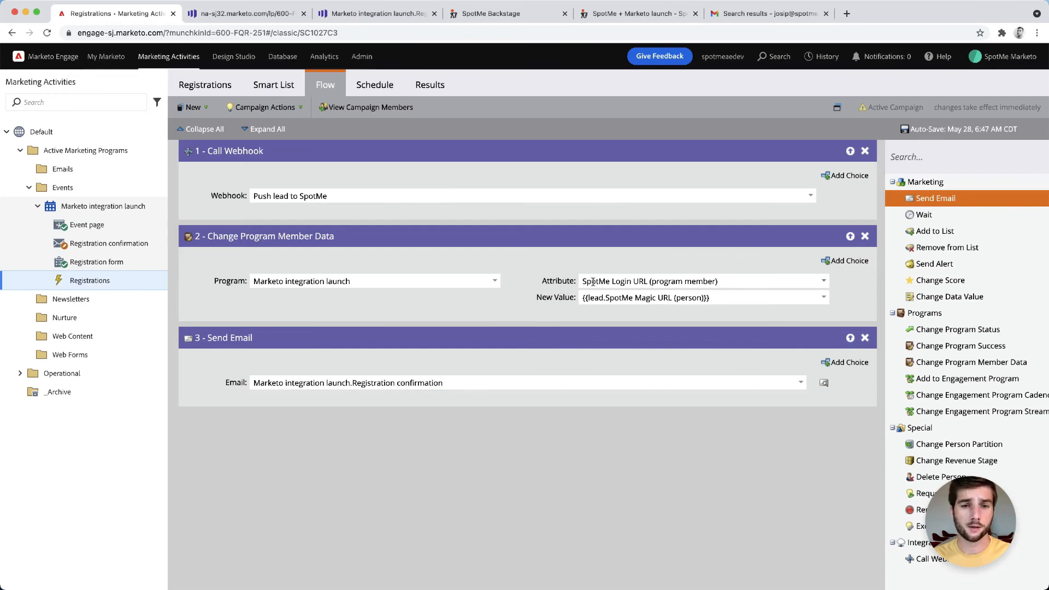
# In the registration confirmation email, copy the {{member.SpotMe Login URL (program member)}} token from the Insert Token dialog, then close it
pyautogui.click(372, 18)
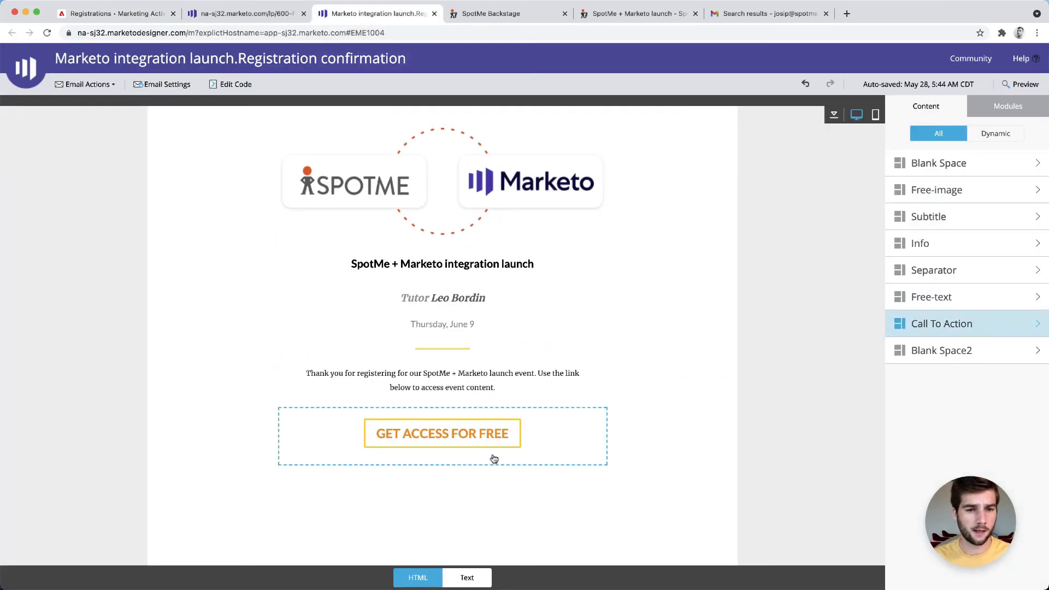
pyautogui.click(833, 115)
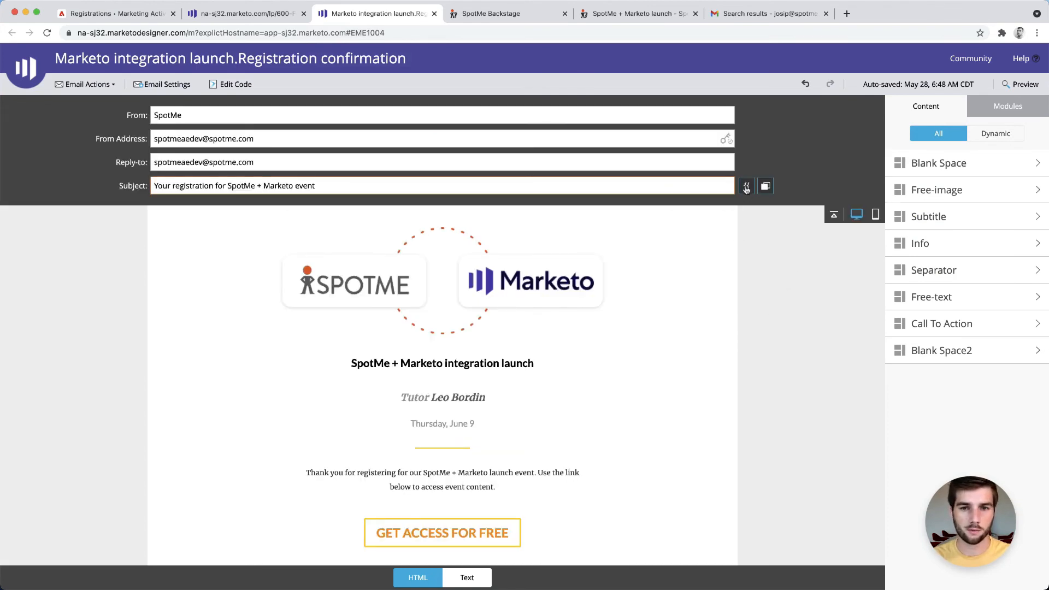
pyautogui.click(746, 185)
pyautogui.click(613, 300)
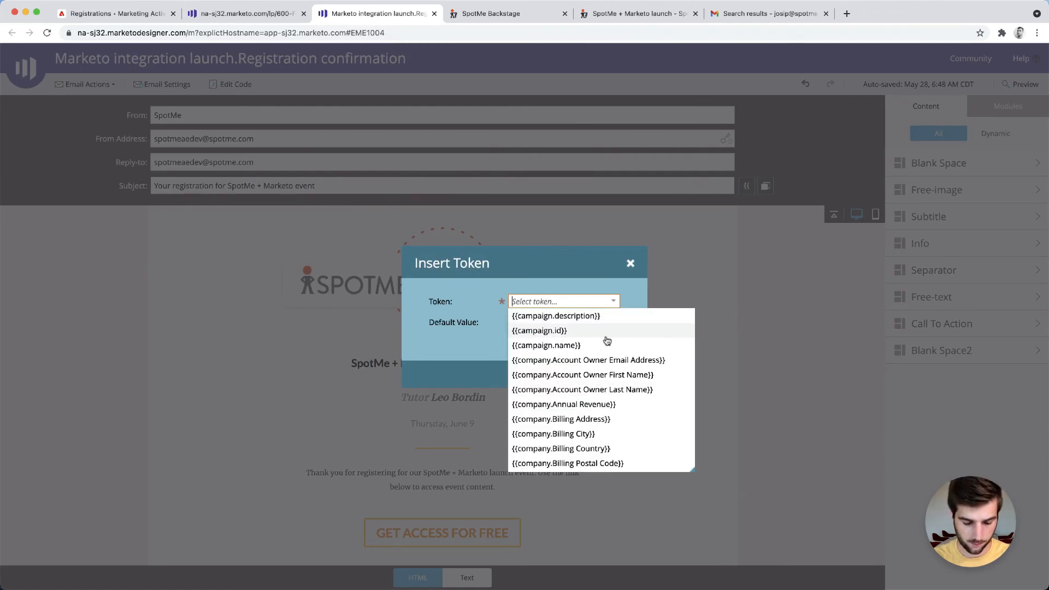
pyautogui.write('login')
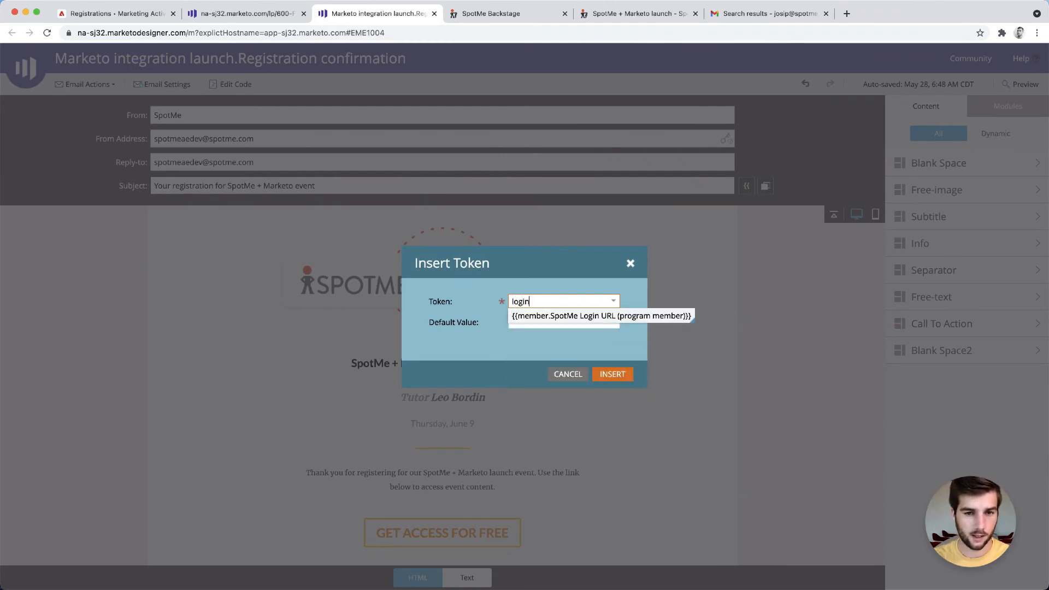
pyautogui.click(578, 316)
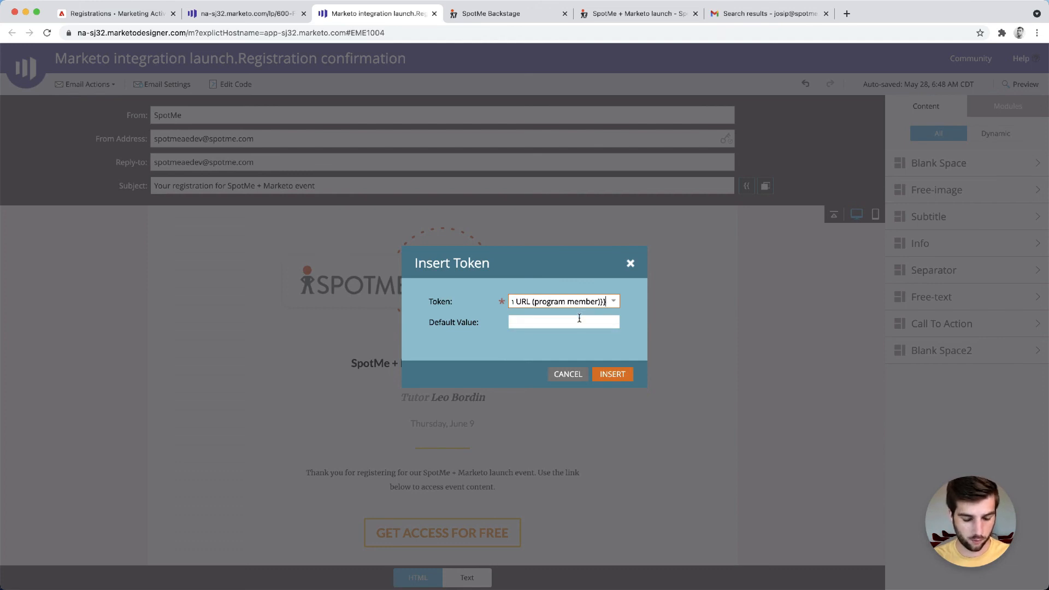
pyautogui.press('super+a')
pyautogui.press('BackSpace')
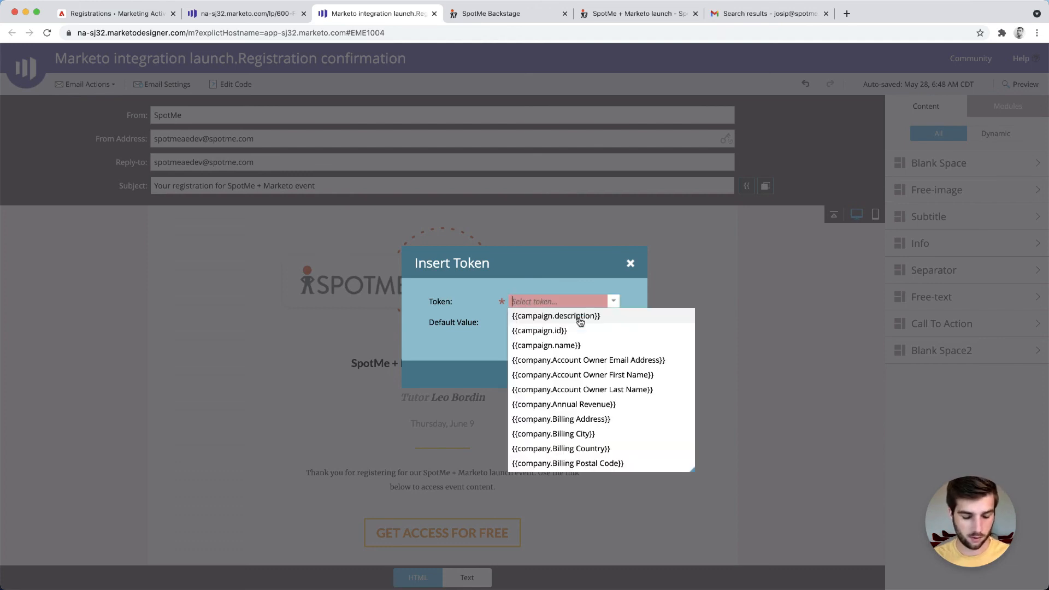
pyautogui.press('super+z')
pyautogui.press('BackSpace')
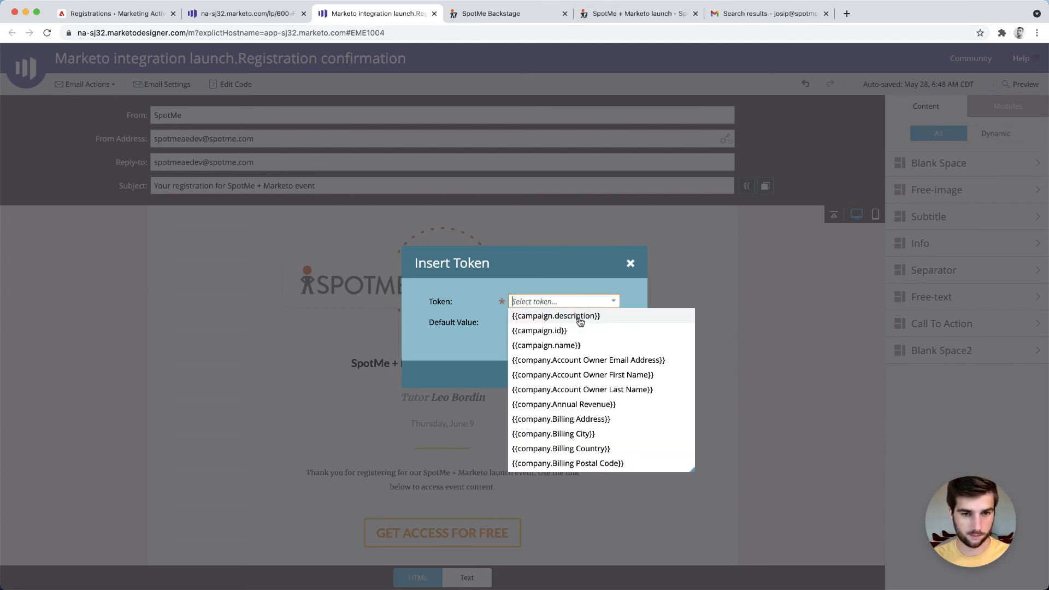
pyautogui.click(629, 263)
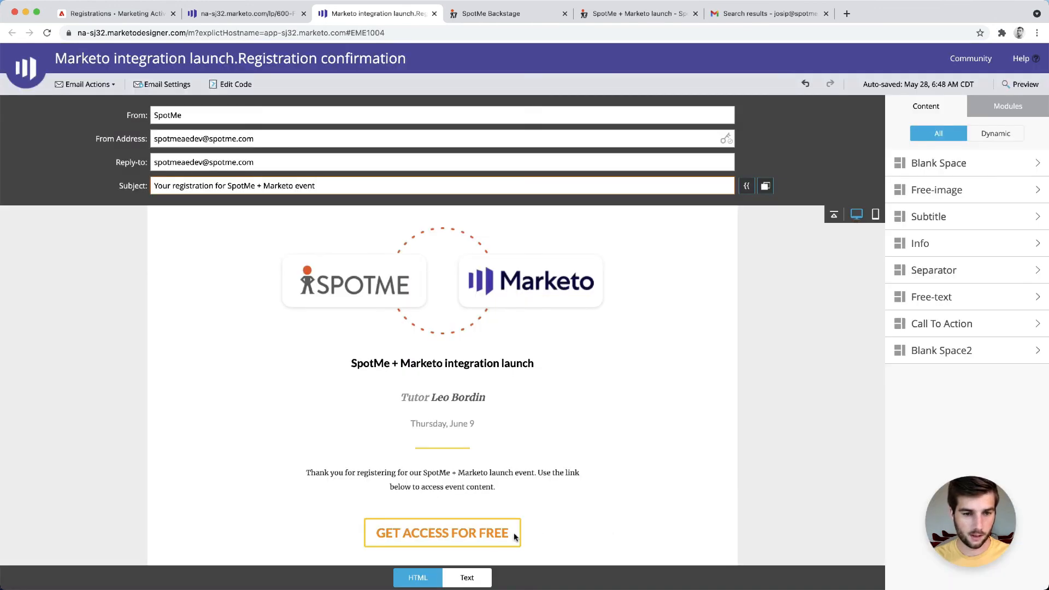
# Paste the SpotMe Login URL member token as the call-to-action button's link
pyautogui.click(486, 527)
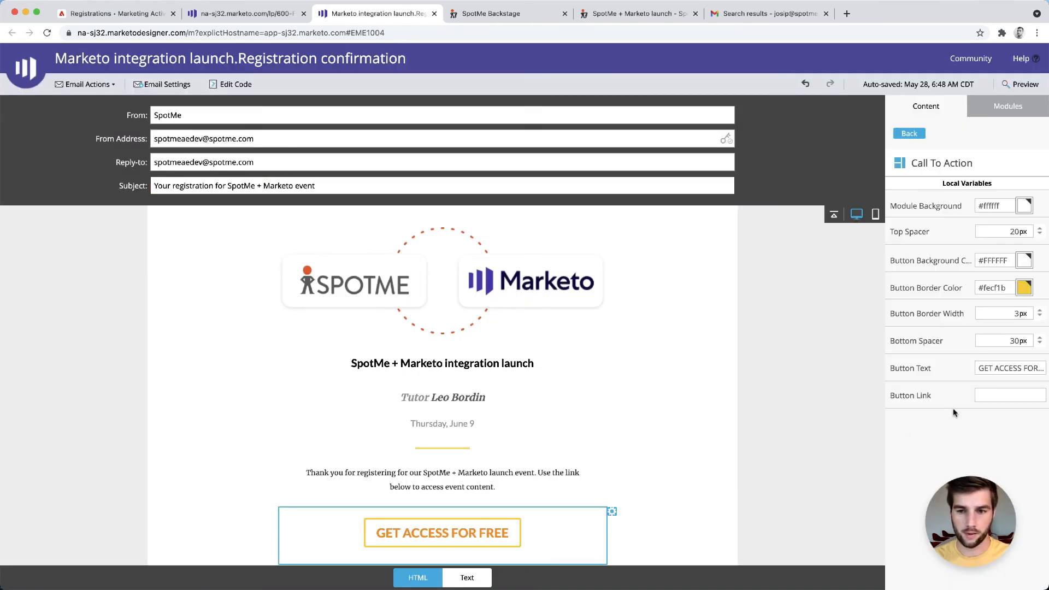
pyautogui.click(1002, 395)
pyautogui.press('super+v')
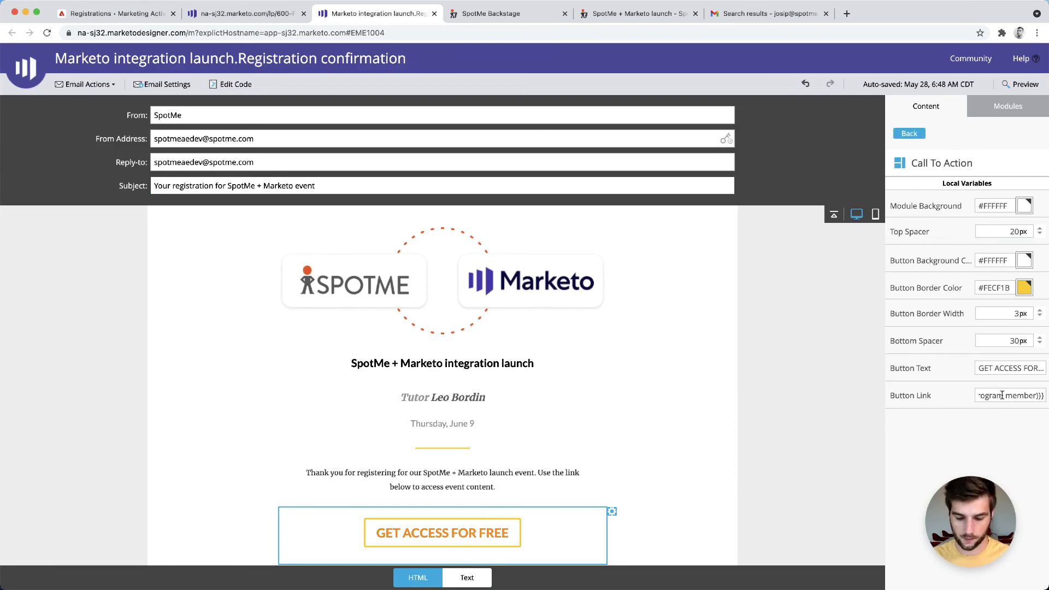
# Approve and close the registration confirmation email
pyautogui.click(86, 85)
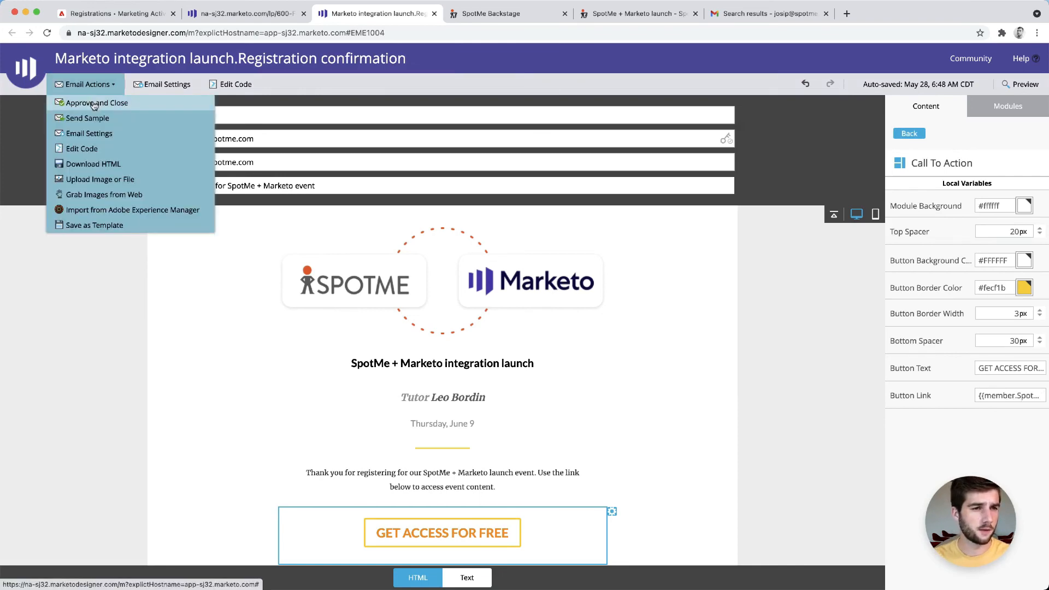
pyautogui.click(94, 105)
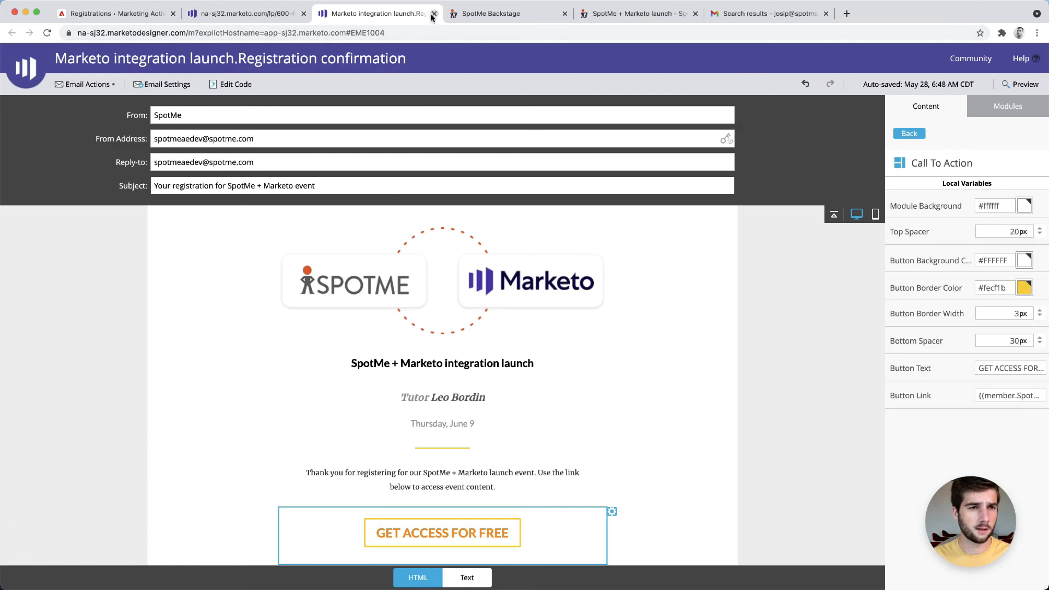
pyautogui.click(434, 13)
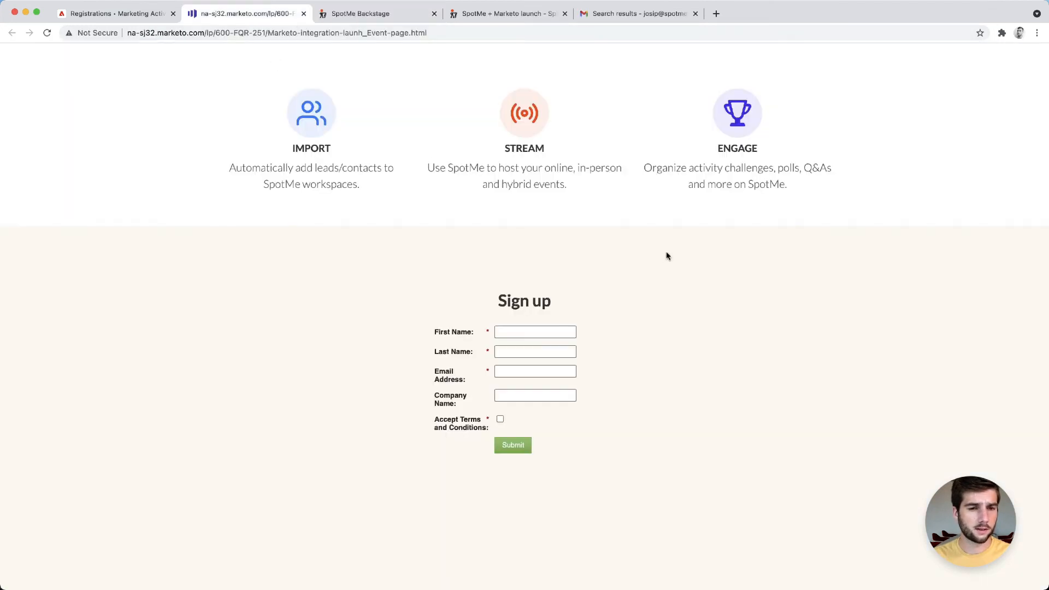
# Submit a test sign-up on the event page with a first name, last name, email address, company SpotMe and accepted terms
pyautogui.click(566, 330)
pyautogui.write('Josip')
pyautogui.press('Tab')
pyautogui.write('Ma')
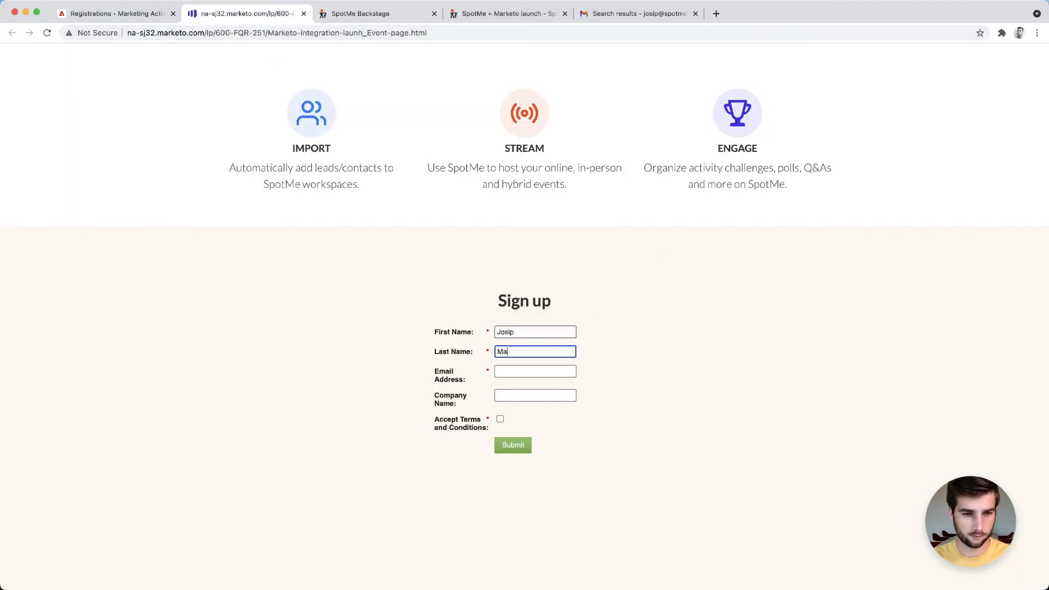
pyautogui.write('rketo')
pyautogui.press('Tab')
pyautogui.press('super+v')
pyautogui.press('Tab')
pyautogui.write('SpotMe')
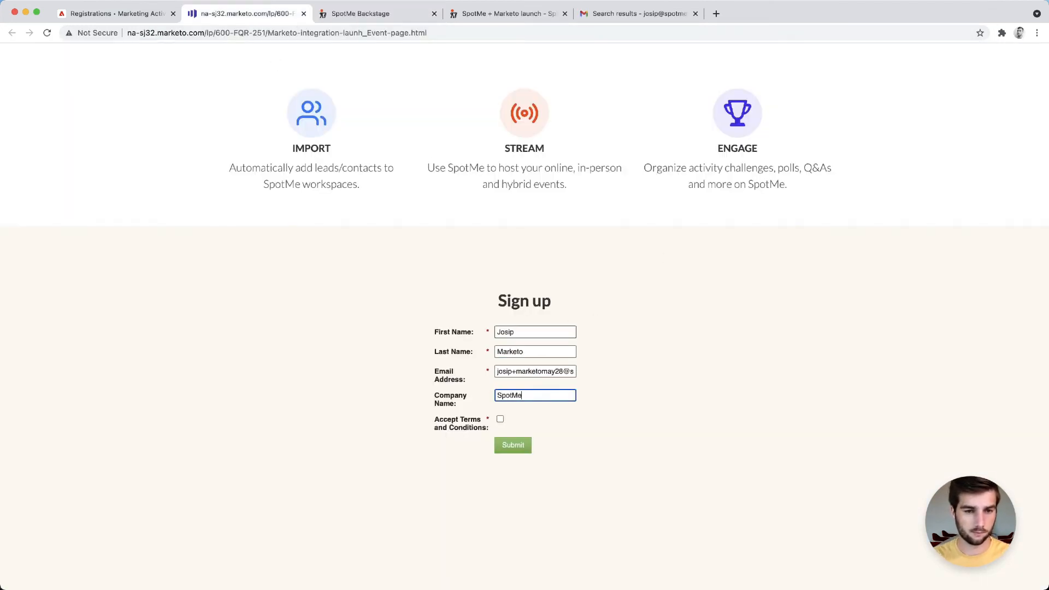
pyautogui.click(499, 419)
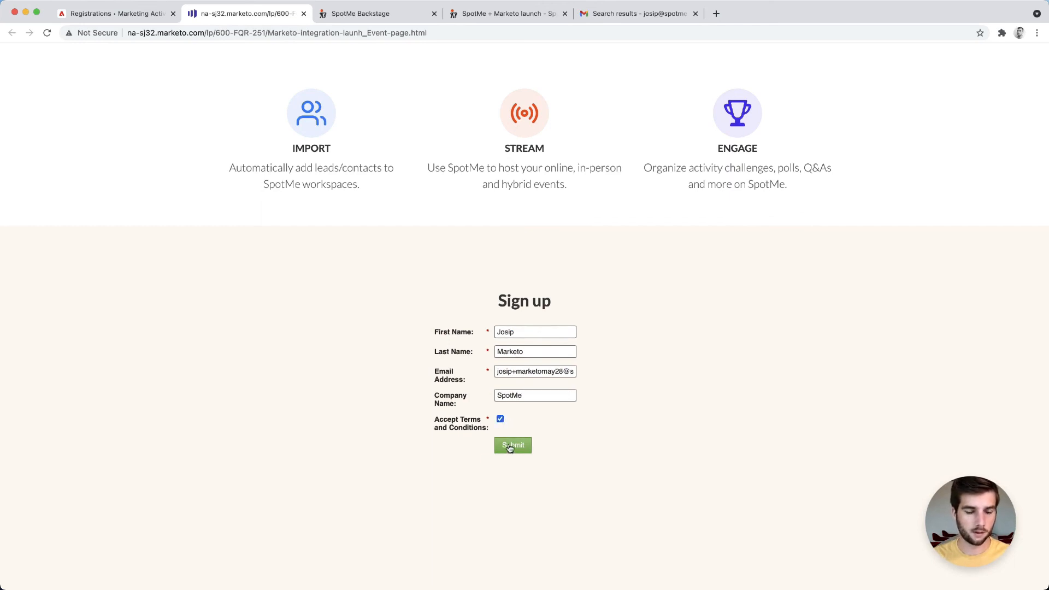
pyautogui.click(516, 449)
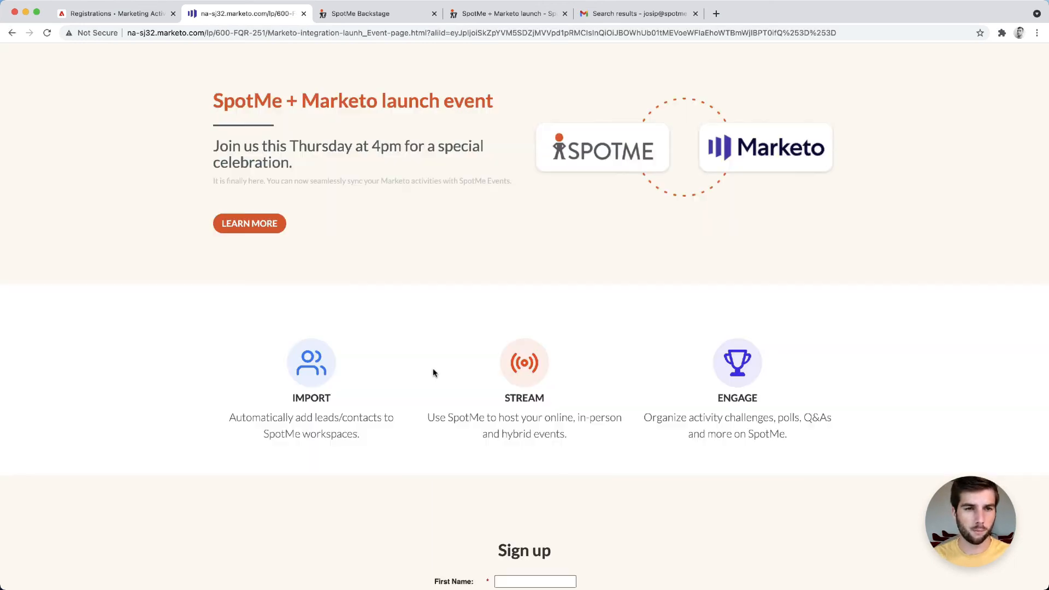
# Open the received registration email in Gmail and follow its Get Access for Free link to the SpotMe event
pyautogui.scroll(-3, 510, 439)
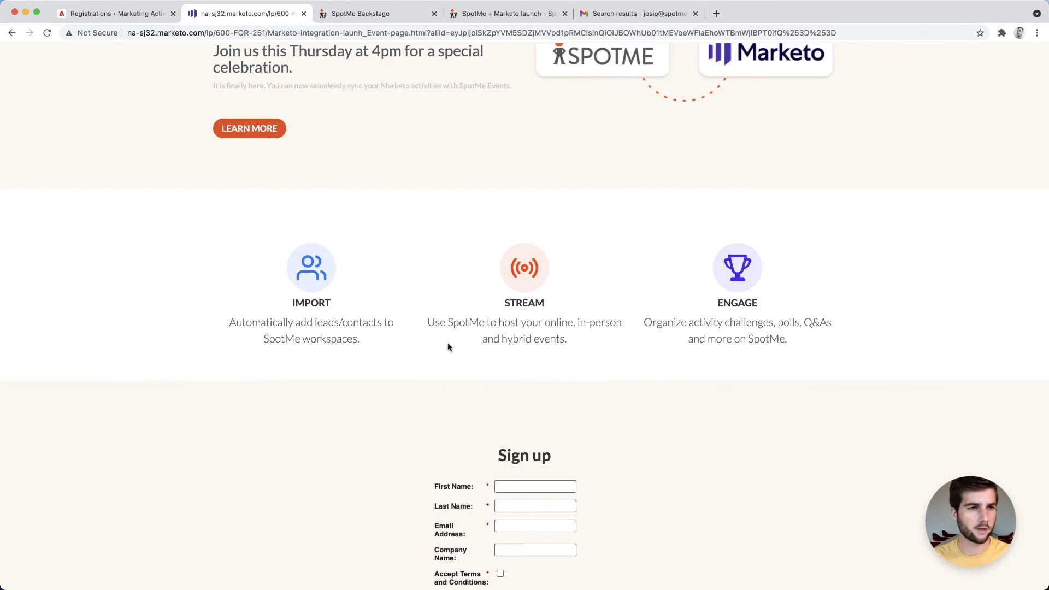
pyautogui.scroll(3, 447, 346)
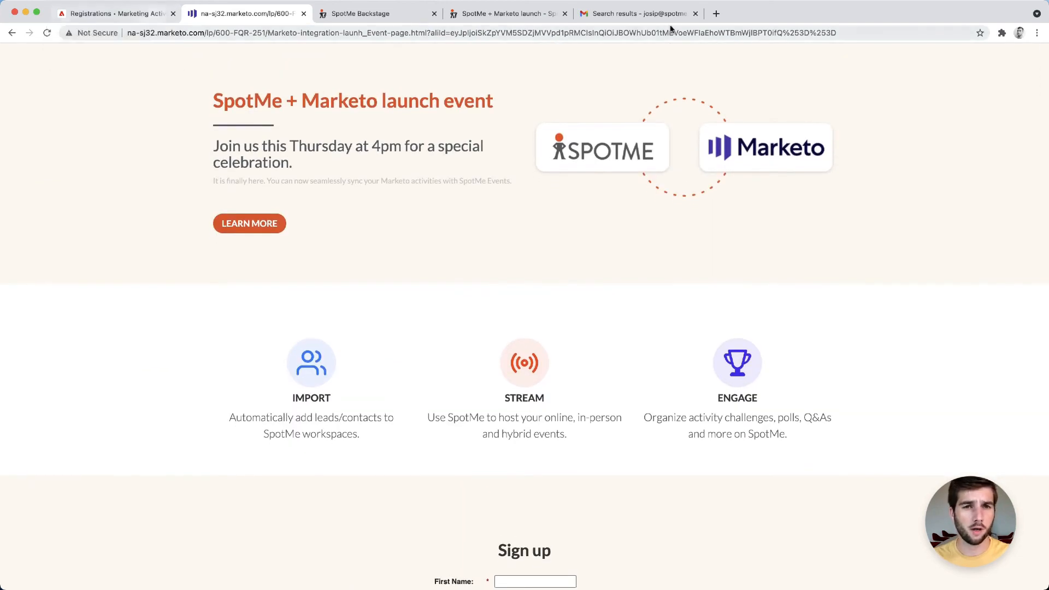
pyautogui.click(628, 15)
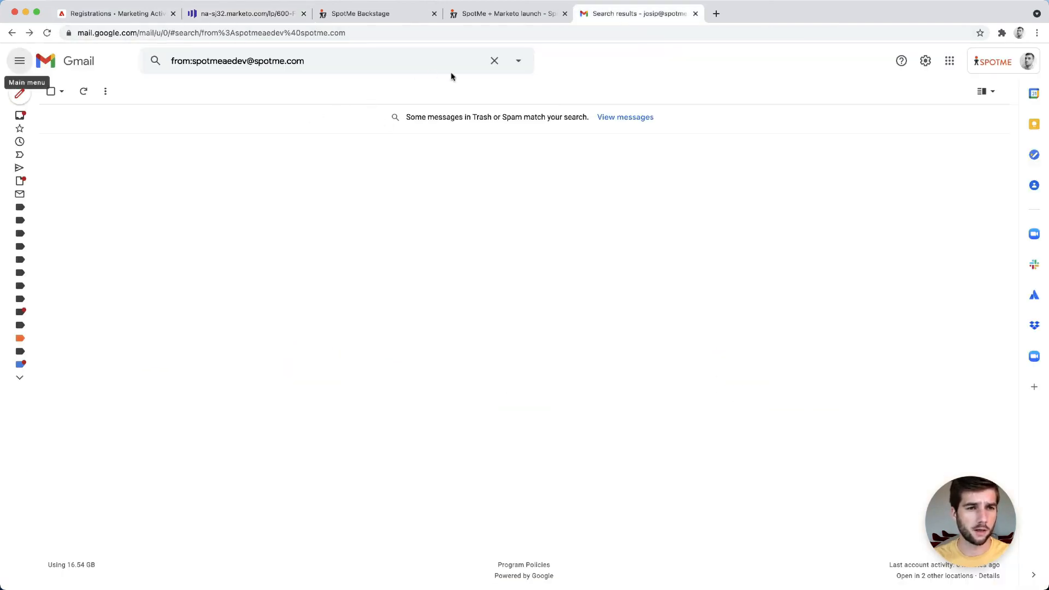
pyautogui.click(84, 92)
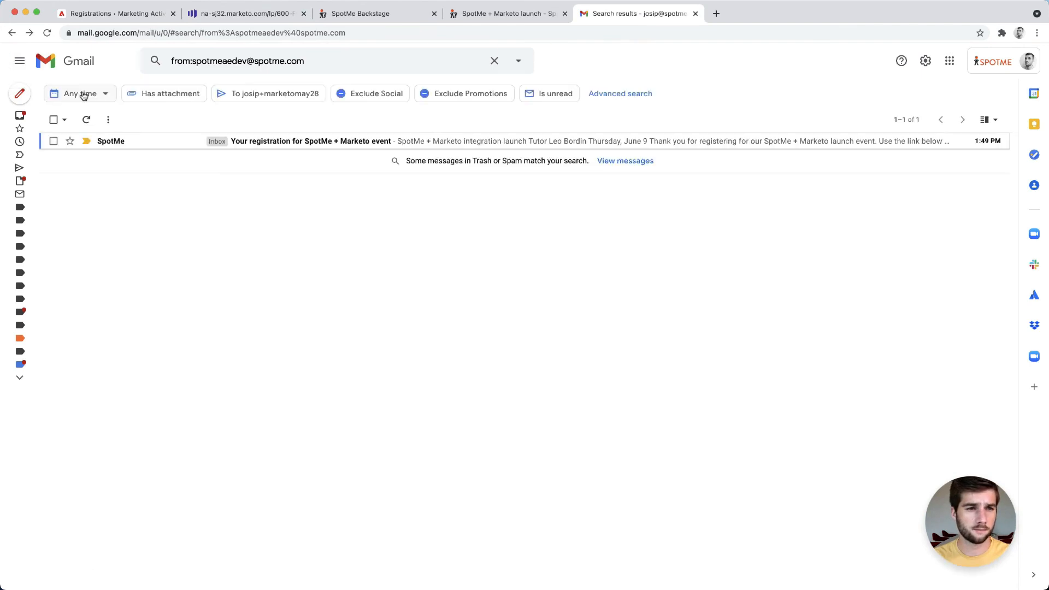
pyautogui.click(176, 147)
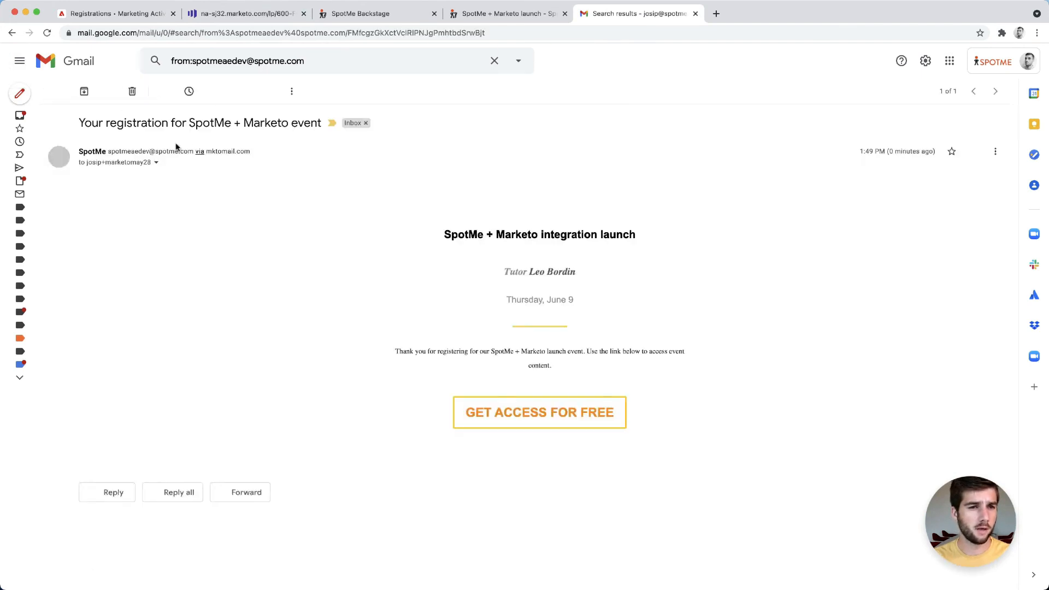
pyautogui.scroll(-3, 526, 461)
pyautogui.click(526, 461)
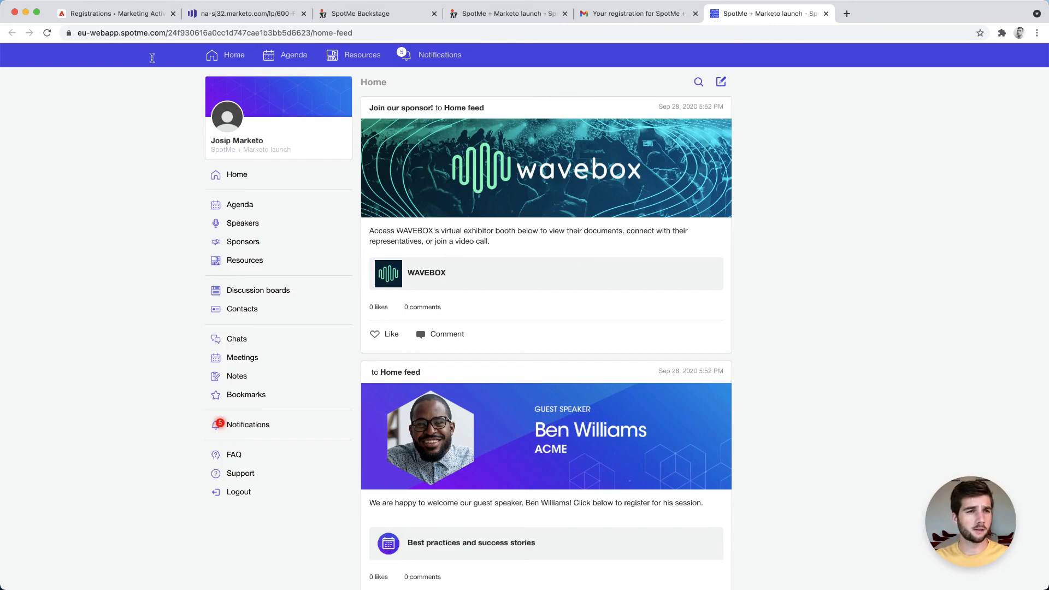
# Return to Marketo and open the Marketo integration launch program
pyautogui.click(114, 14)
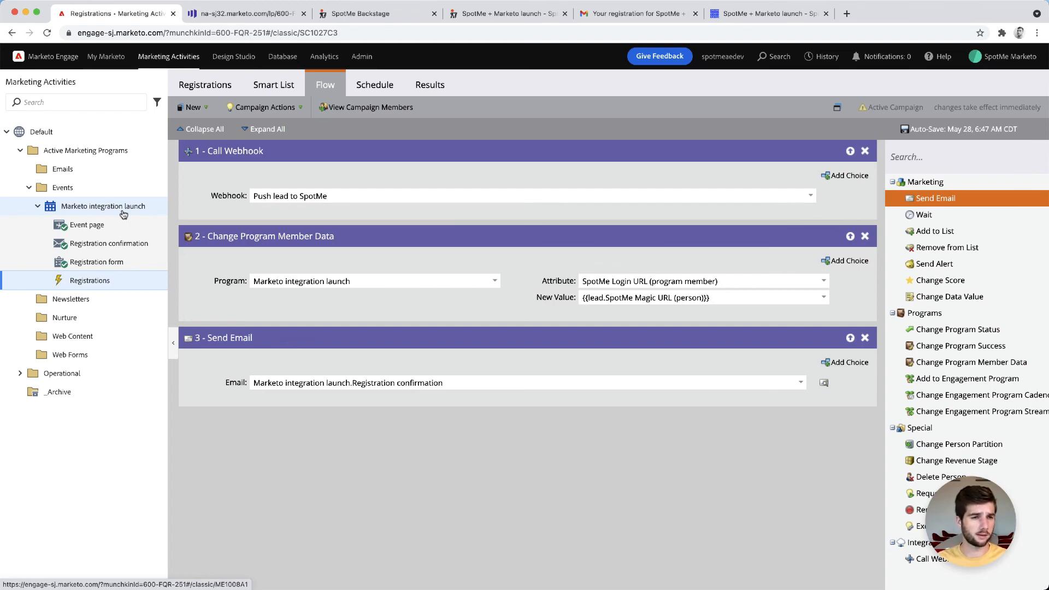
pyautogui.click(37, 206)
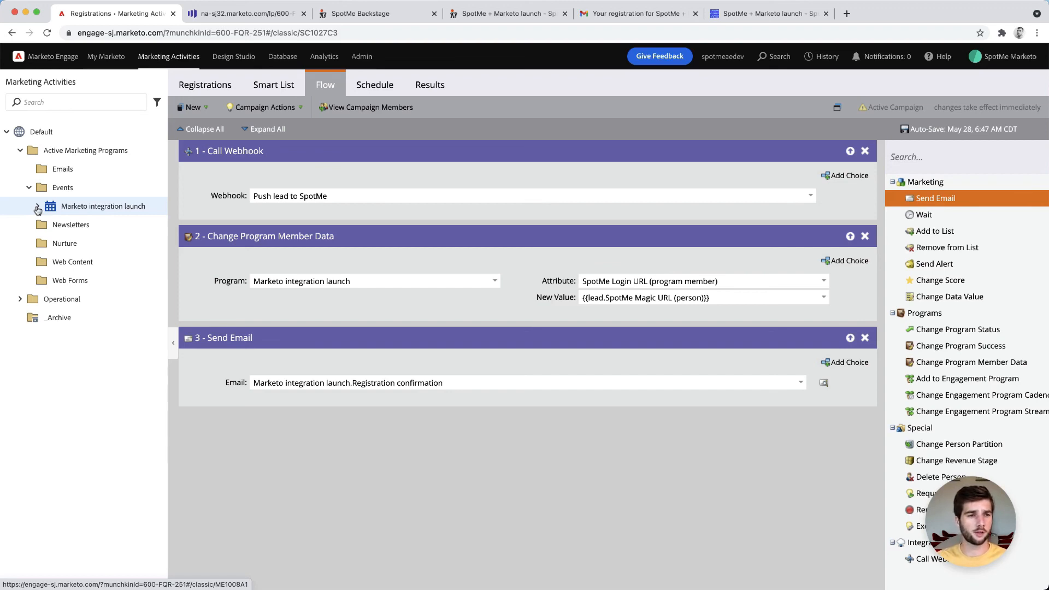
pyautogui.click(87, 211)
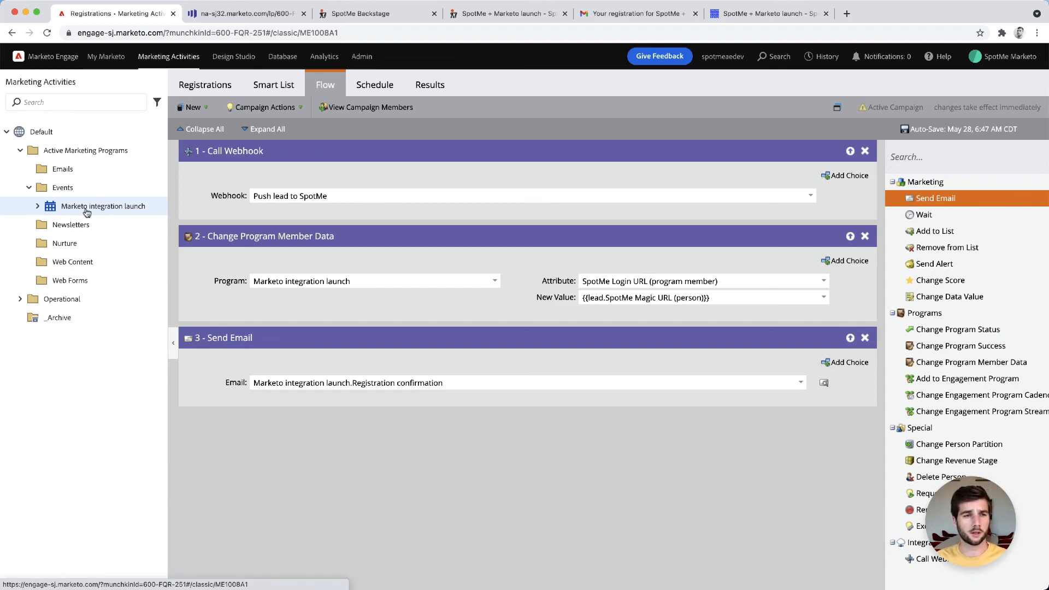